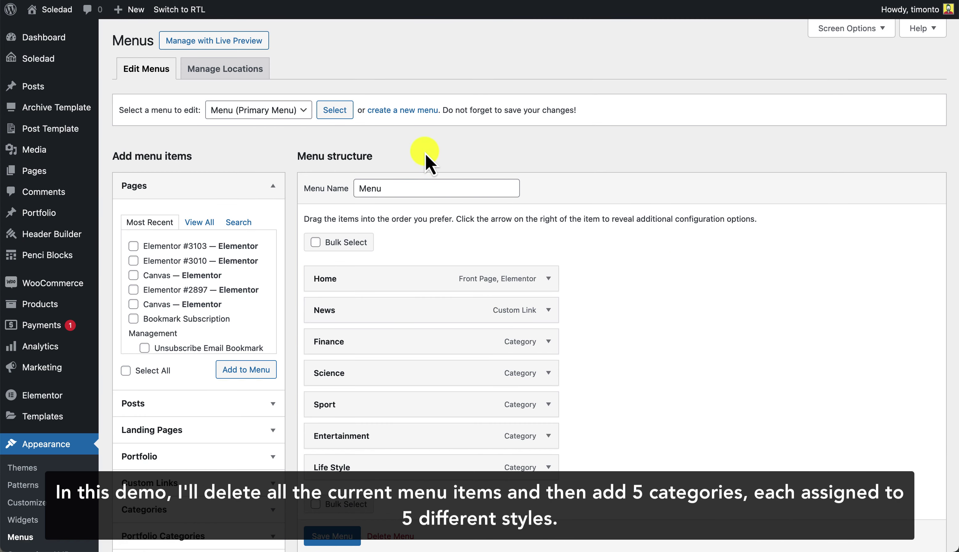
Bulk-remove the News, Finance, Science, Sport, Entertainment and Life Style items from the primary menu, keeping Home.
scroll(426, 156, "down", 5)
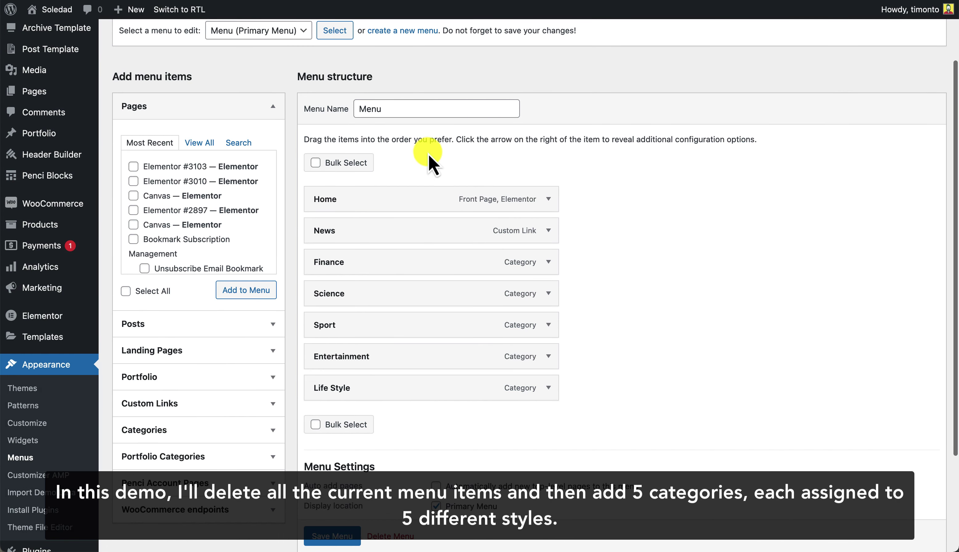
left_click(345, 424)
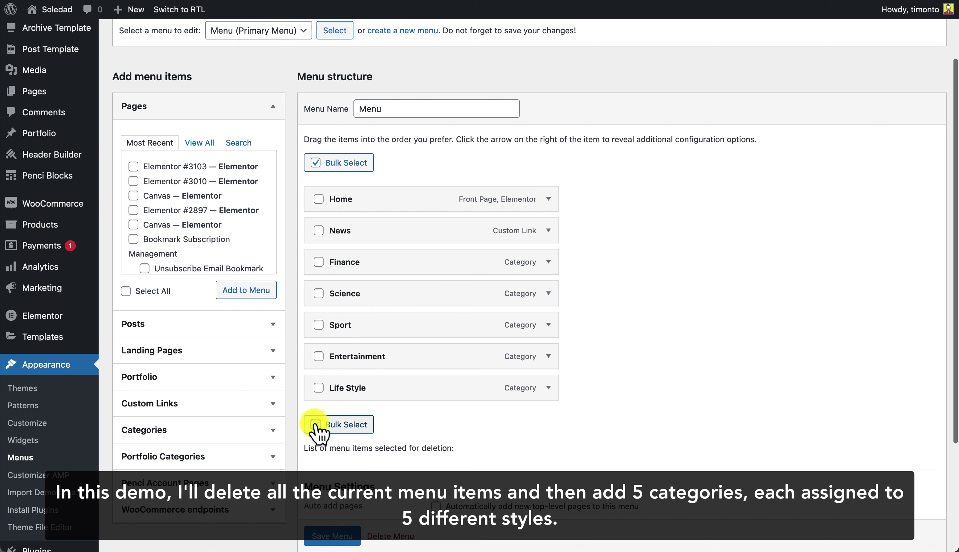
left_click(319, 387)
left_click(318, 356)
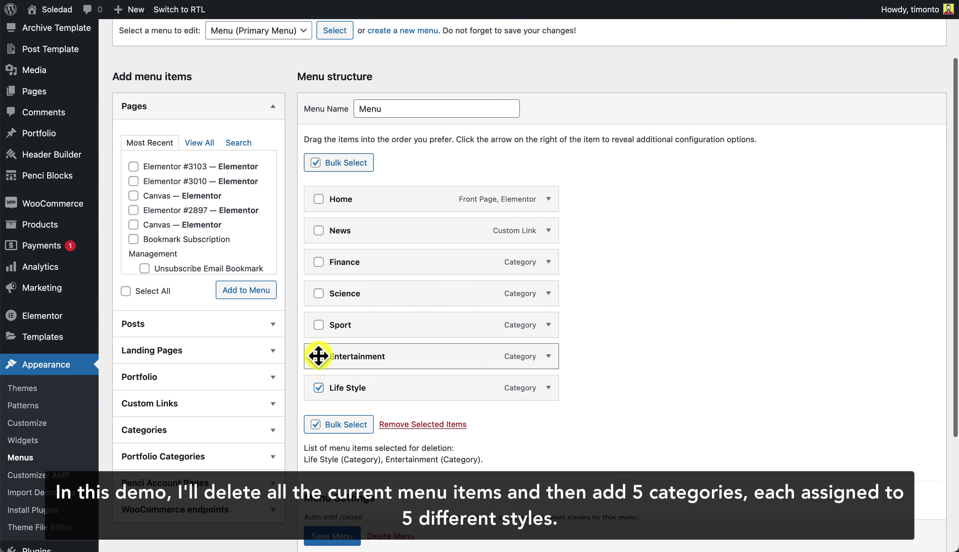
left_click(318, 324)
left_click(318, 293)
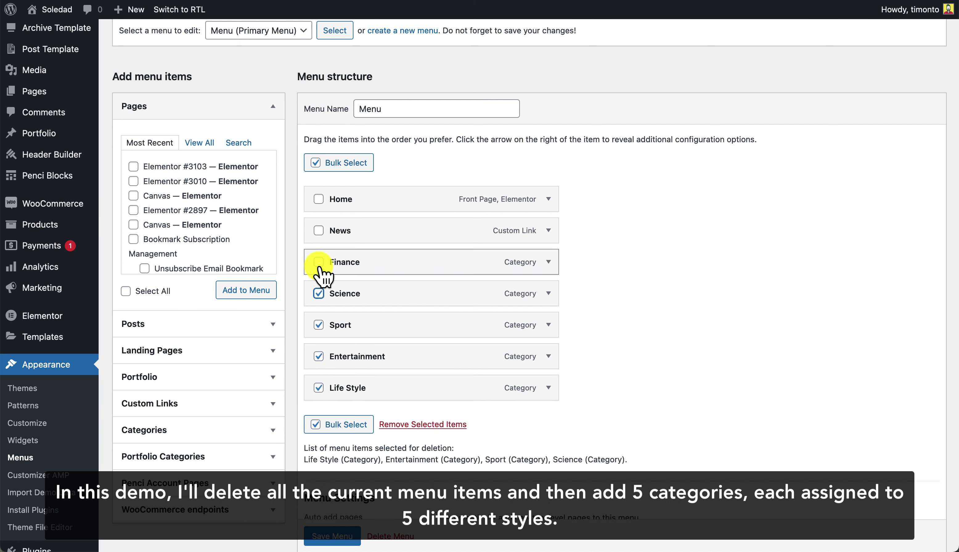
left_click(319, 262)
left_click(405, 424)
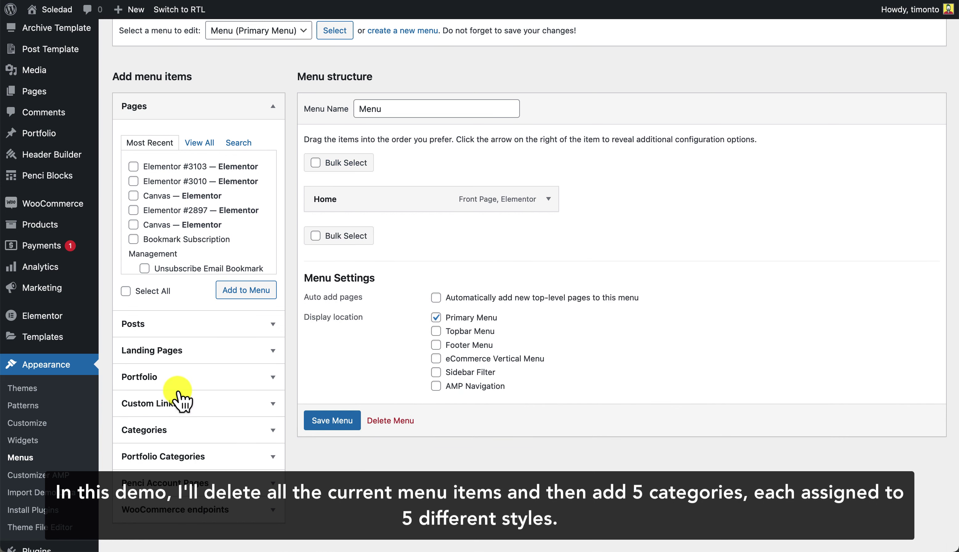
Add the Entertainment, Featured, Finance, Life Style and Politics categories to the menu.
left_click(171, 438)
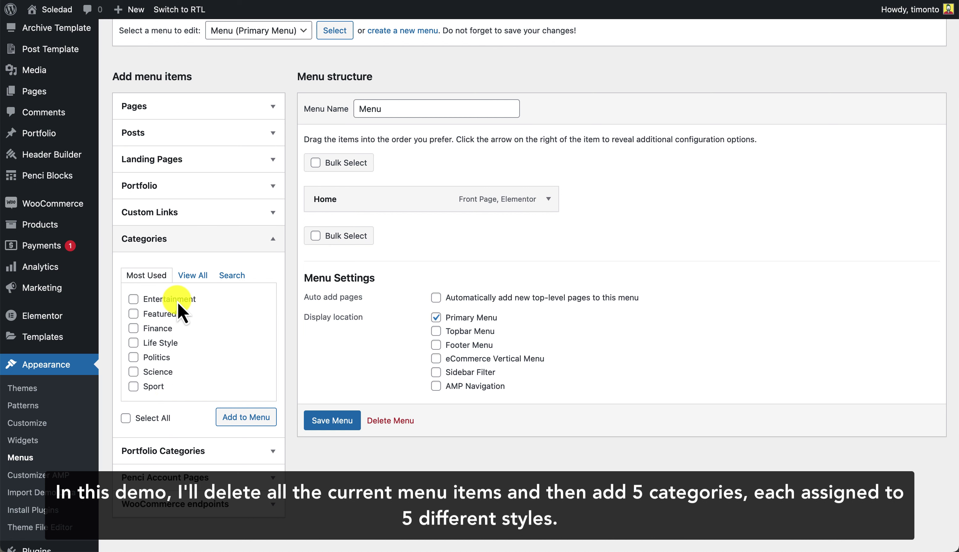
left_click(167, 357)
left_click(240, 418)
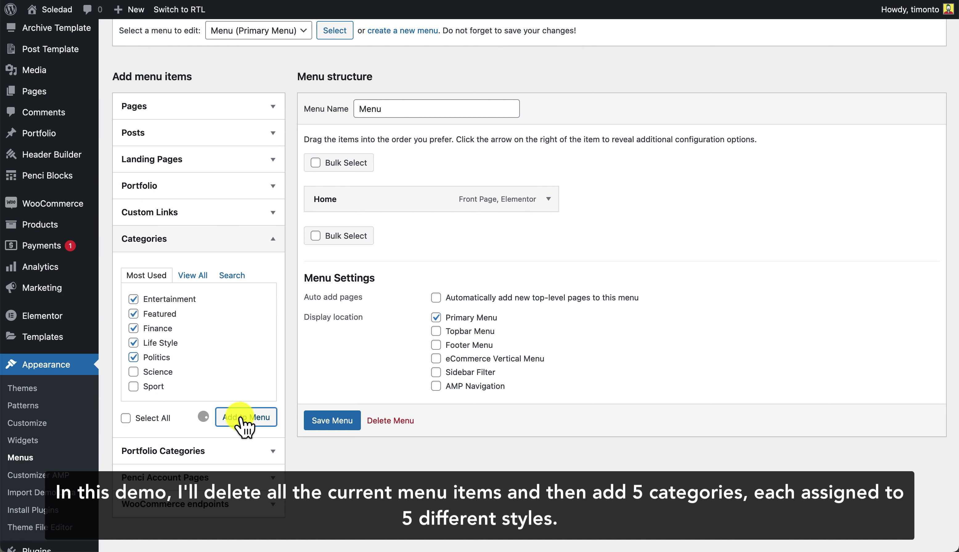
scroll(664, 229, "down", 3)
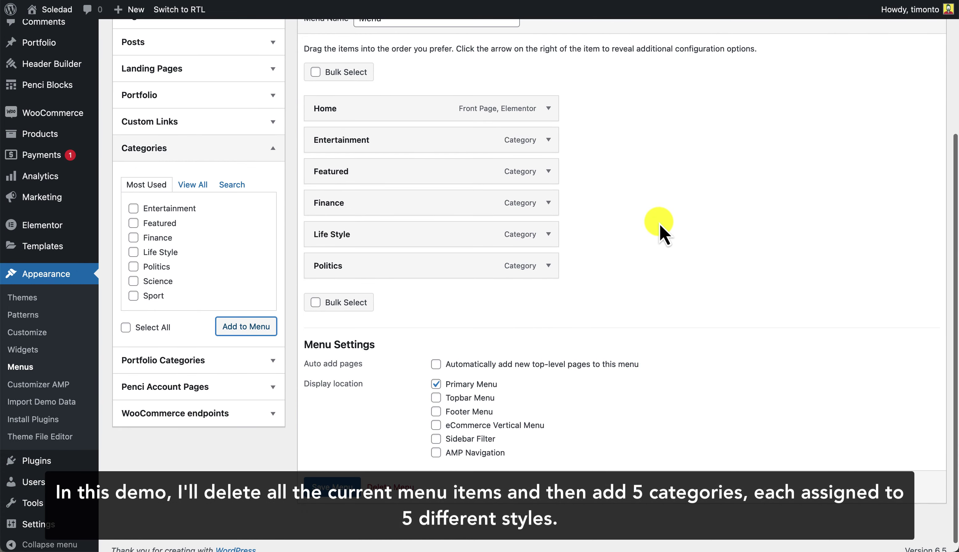
Make the Entertainment menu item a category mega menu for the Entertainment category.
left_click(559, 144)
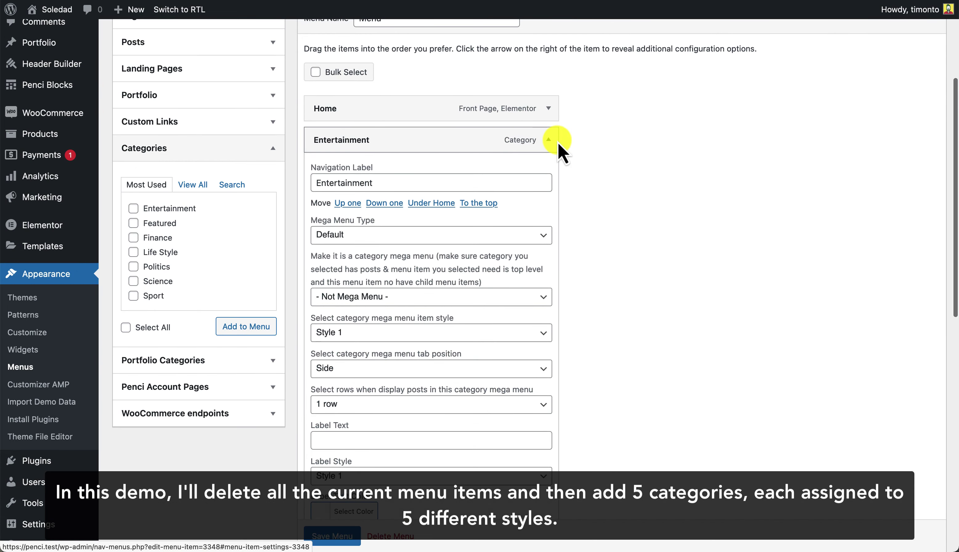
left_click(397, 297)
left_click(399, 309)
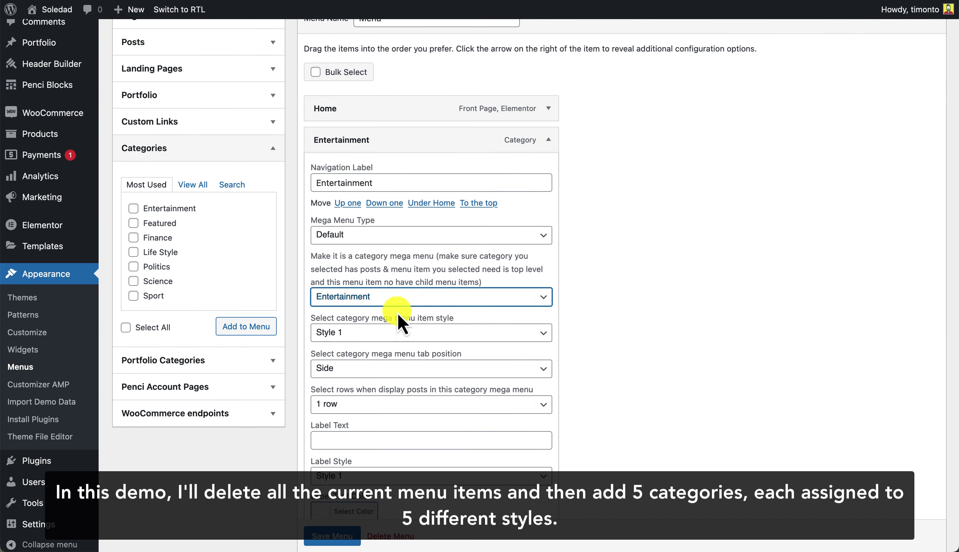
left_click(548, 140)
Make the Featured menu item a category mega menu for Featured, using item style Style 2.
left_click(549, 173)
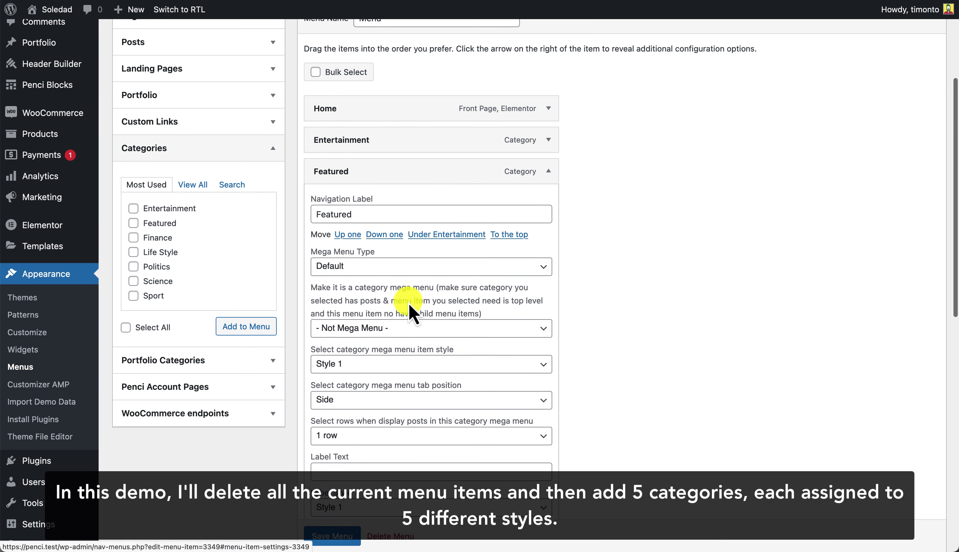
left_click(398, 331)
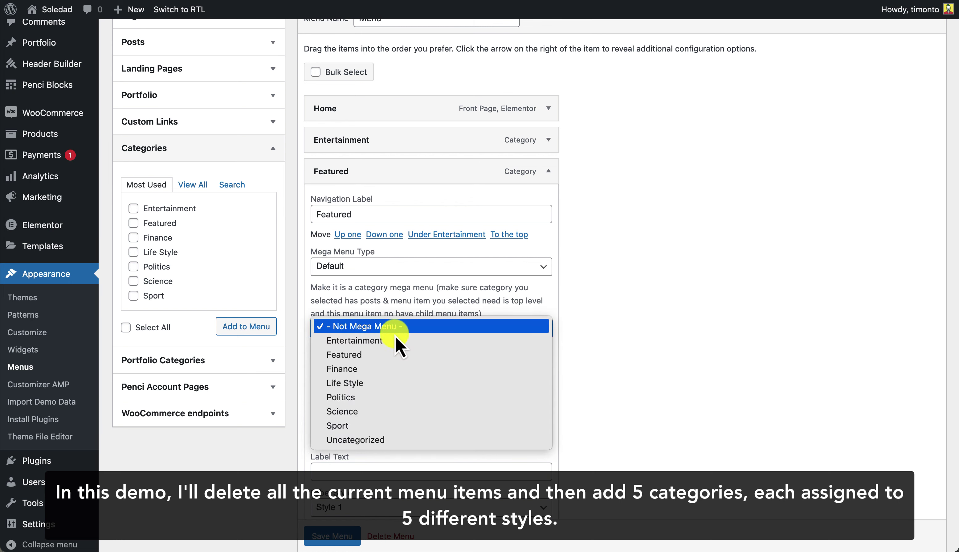
left_click(395, 356)
left_click(396, 364)
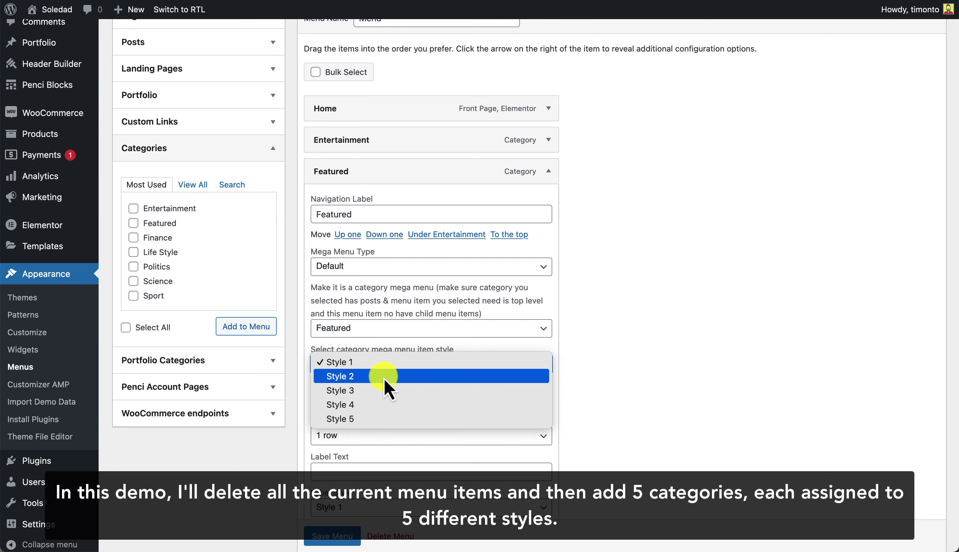
left_click(390, 381)
left_click(550, 172)
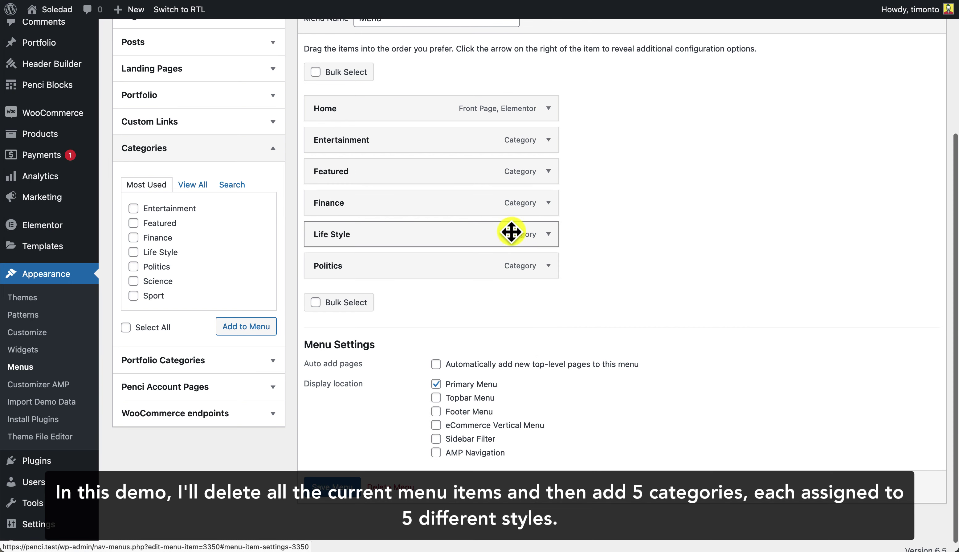
Set the Finance menu item's mega menu style to Style 3 and its mega menu category to Finance.
left_click(549, 203)
scroll(472, 242, "down", 4)
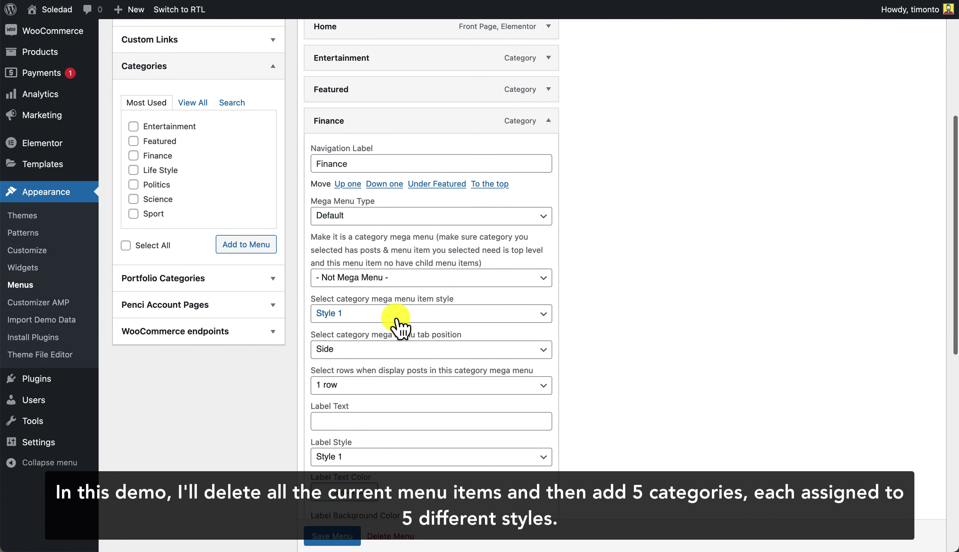
left_click(396, 319)
left_click(397, 340)
left_click(382, 279)
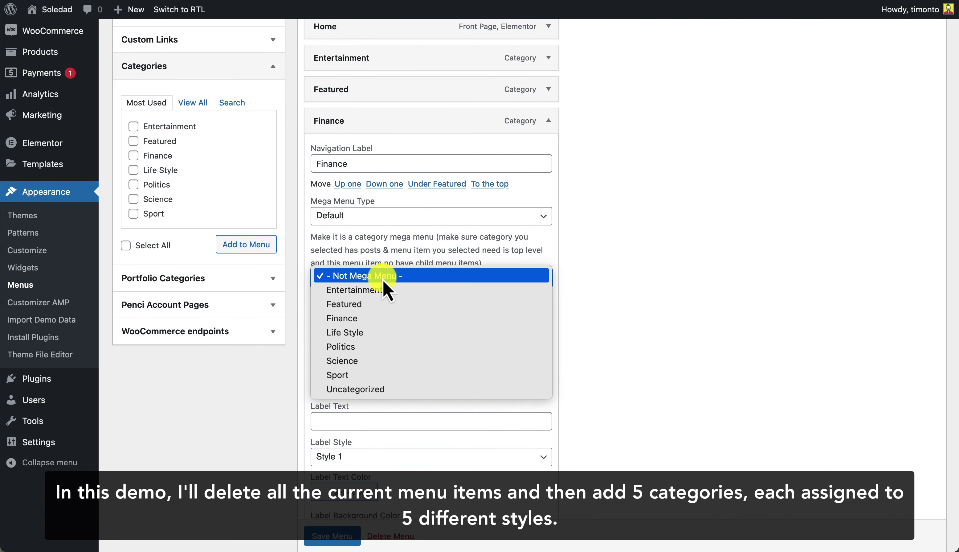
left_click(384, 318)
left_click(548, 120)
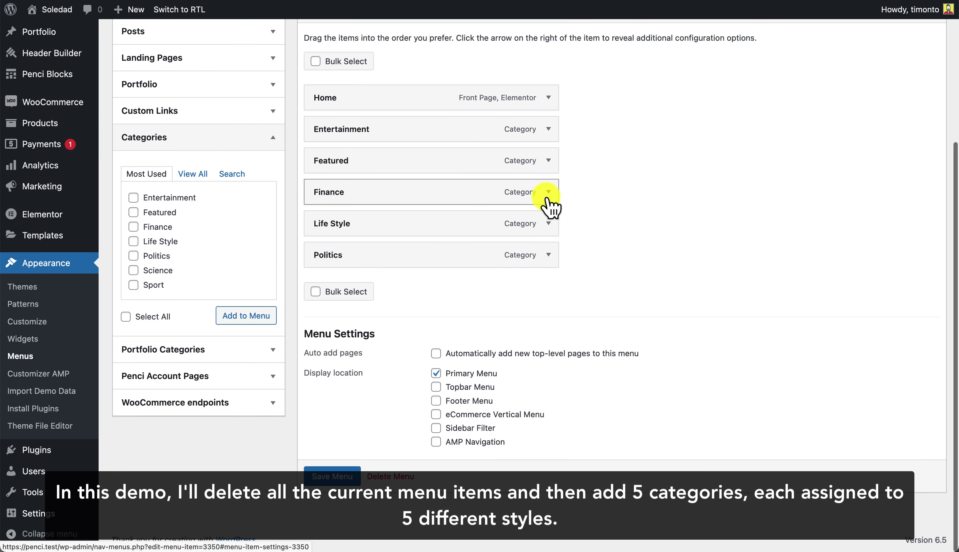
Make the Life Style menu item a category mega menu for Life Style, using item style Style 4.
left_click(549, 224)
scroll(573, 231, "down", 2)
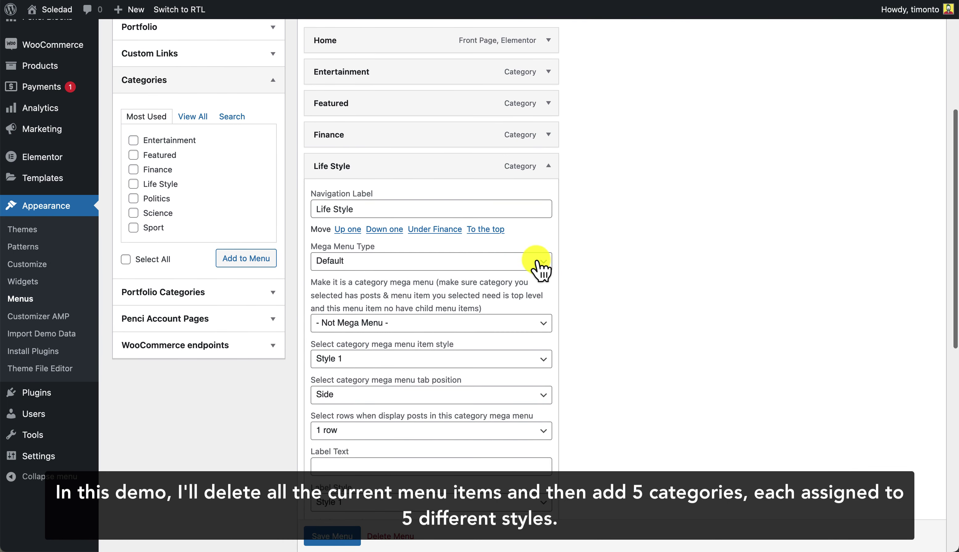
left_click(424, 323)
left_click(418, 381)
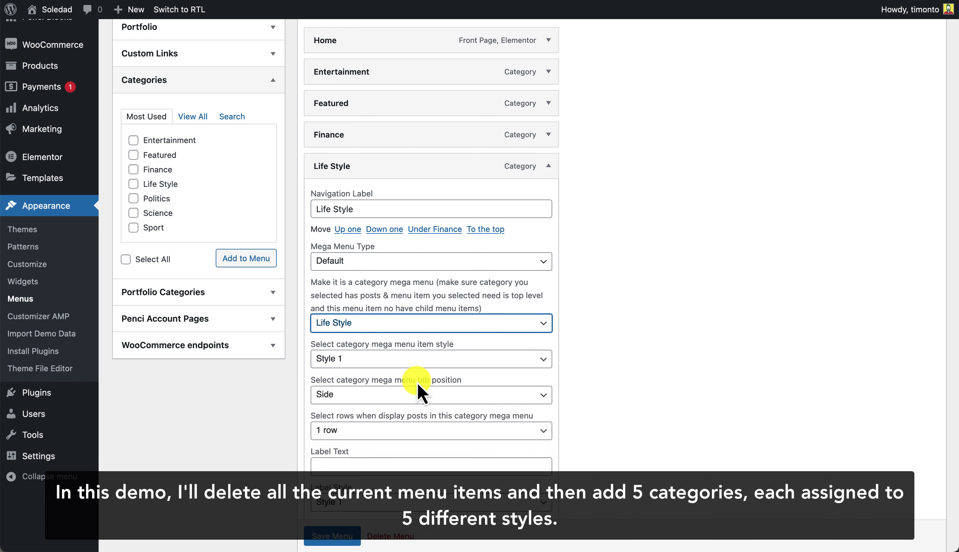
left_click(407, 359)
left_click(405, 399)
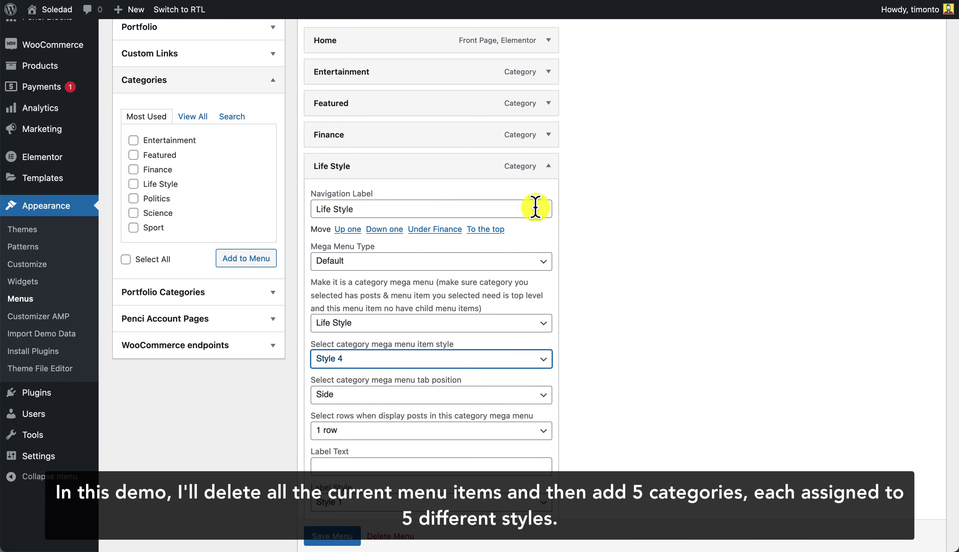
left_click(549, 167)
Make the Politics menu item a category mega menu for Politics with item style Style 5, and save the menu.
left_click(548, 256)
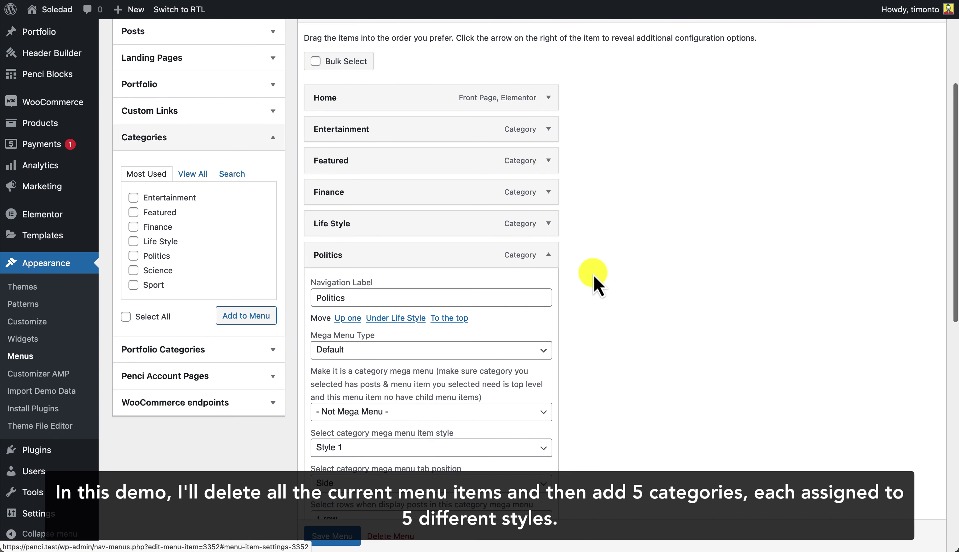
scroll(594, 276, "down", 3)
left_click(410, 310)
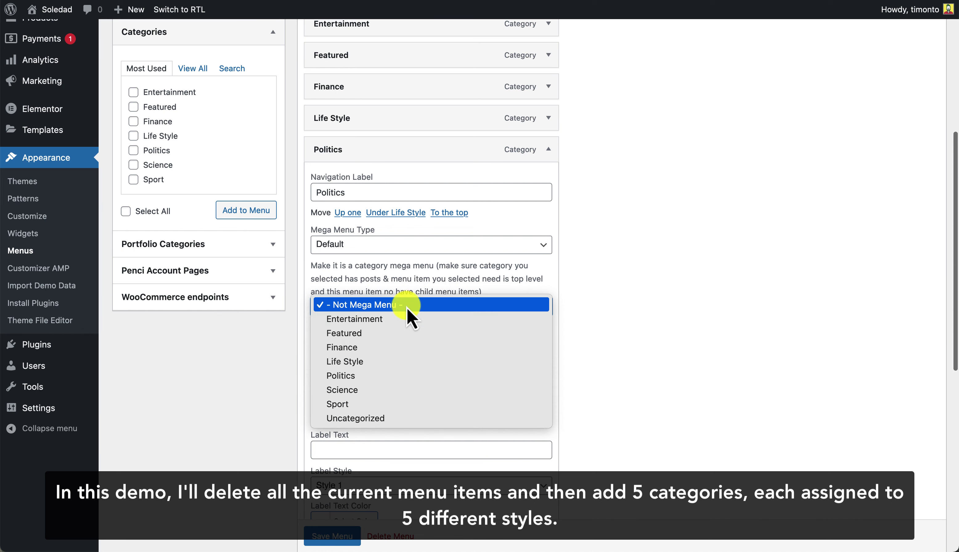
left_click(394, 378)
left_click(419, 349)
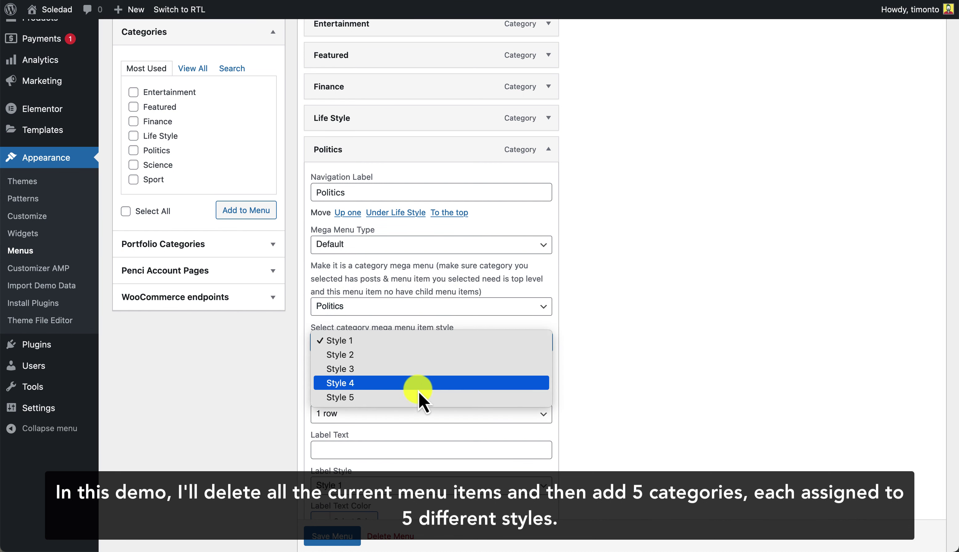
left_click(420, 396)
left_click(615, 351)
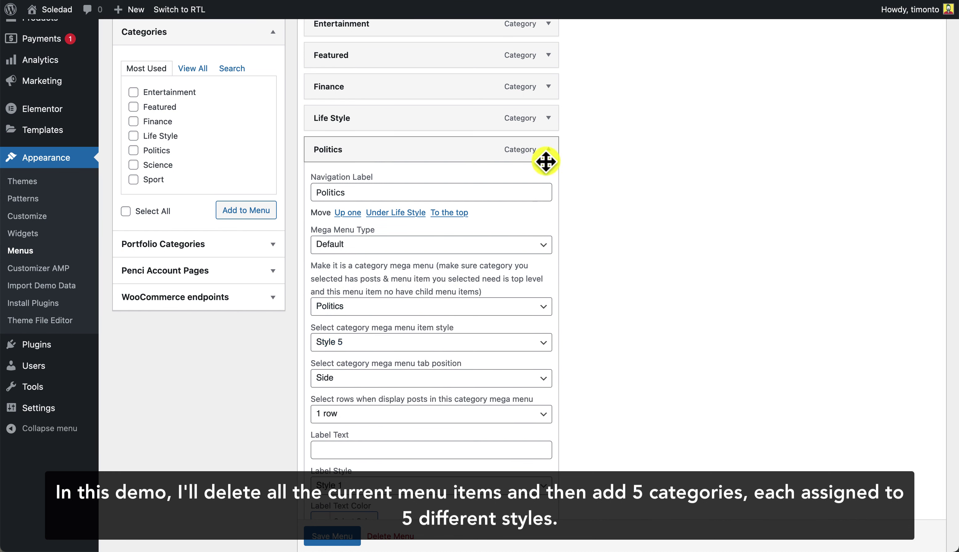
left_click(550, 151)
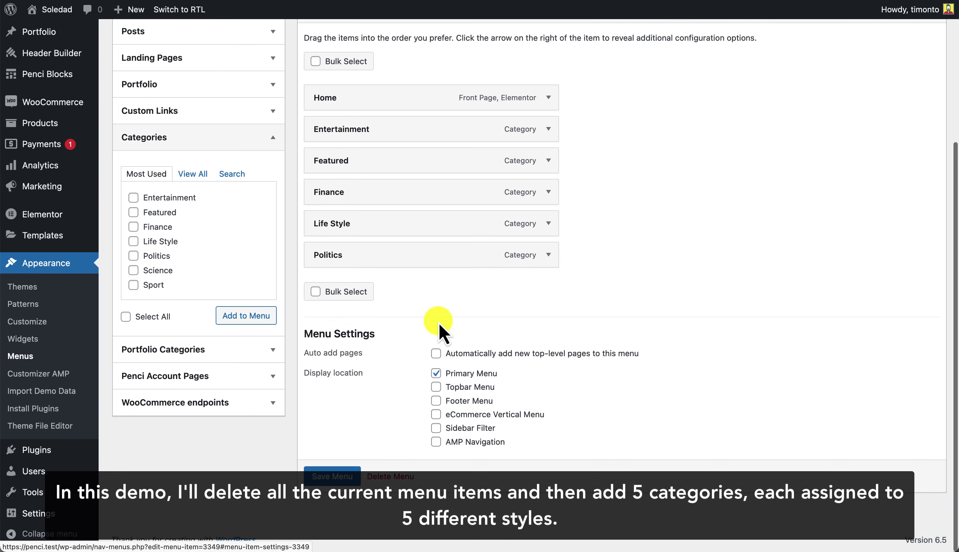
left_click(350, 478)
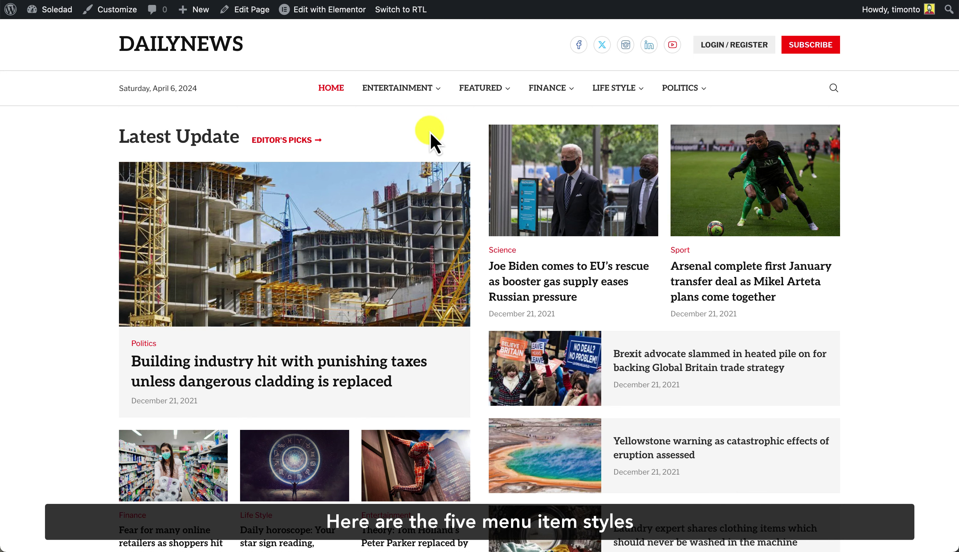
Preview the mega menus of the category items in the live site's navigation to compare their styles.
mouse_move(416, 90)
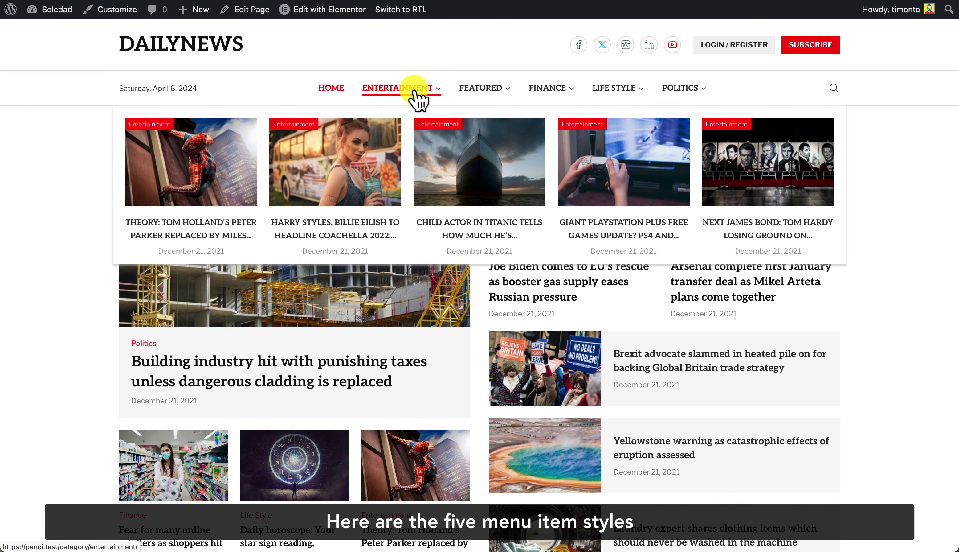
mouse_move(548, 90)
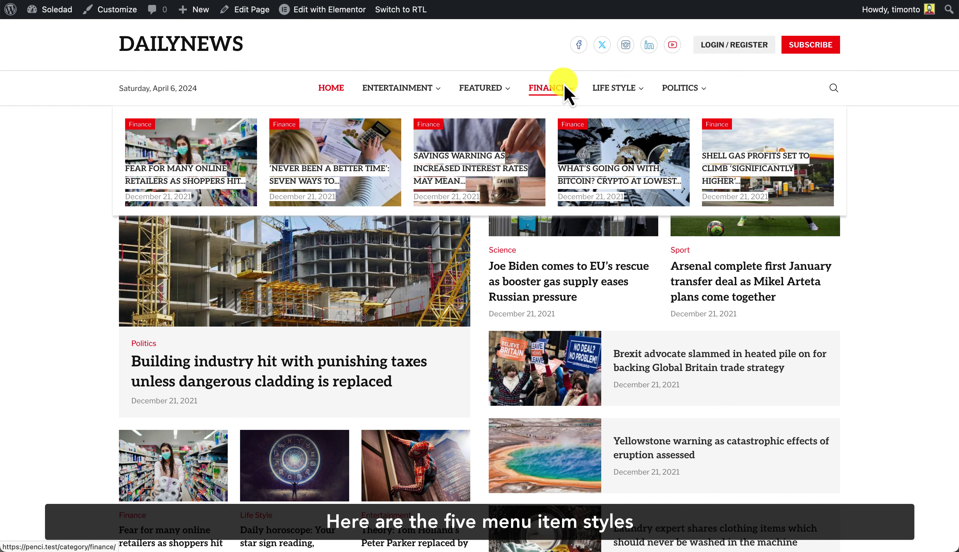
mouse_move(605, 92)
mouse_move(680, 91)
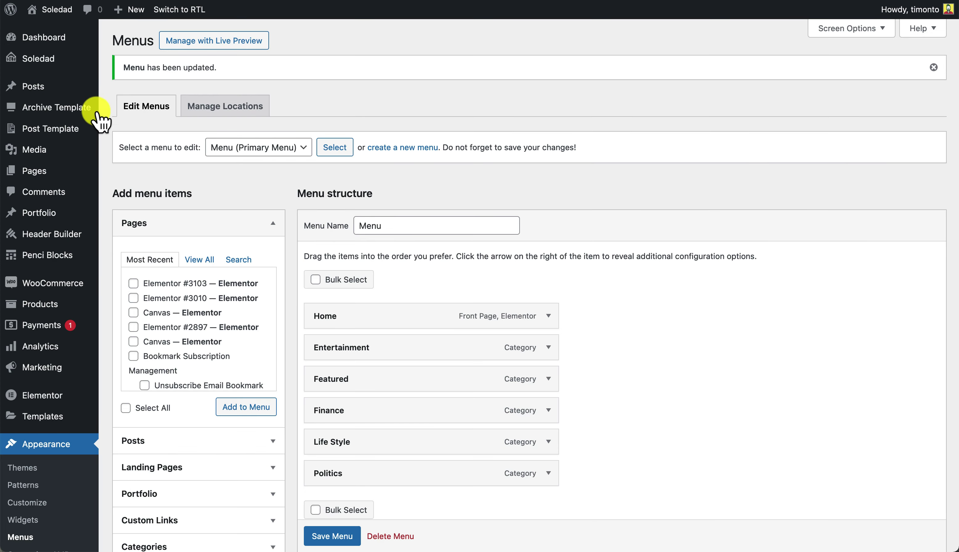
Create a new post category named Football with Sport as its parent category.
mouse_move(77, 89)
left_click(110, 124)
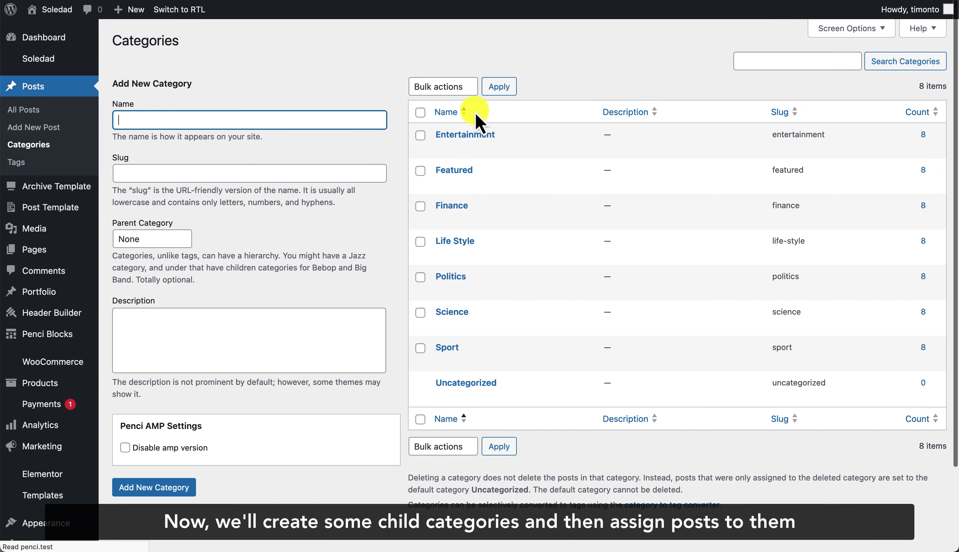
type("Football")
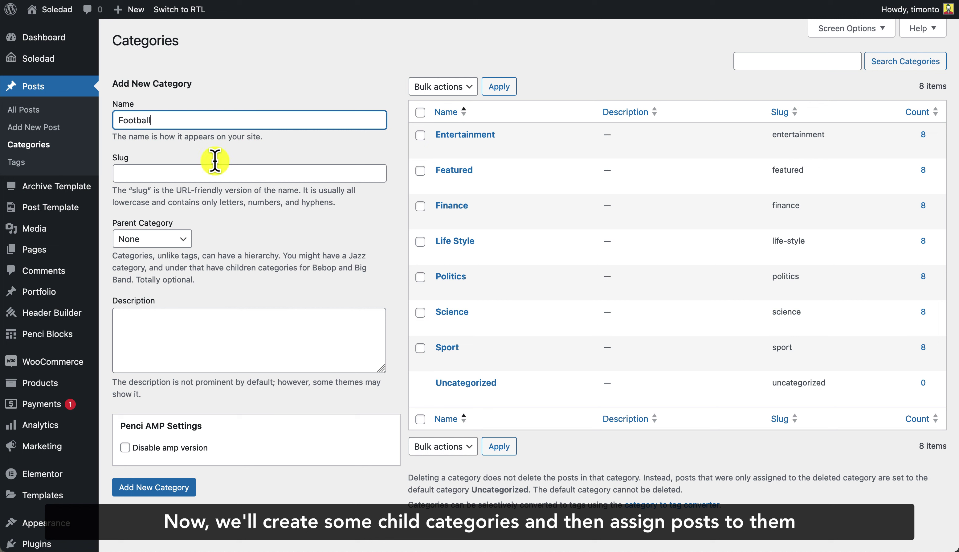
left_click(166, 243)
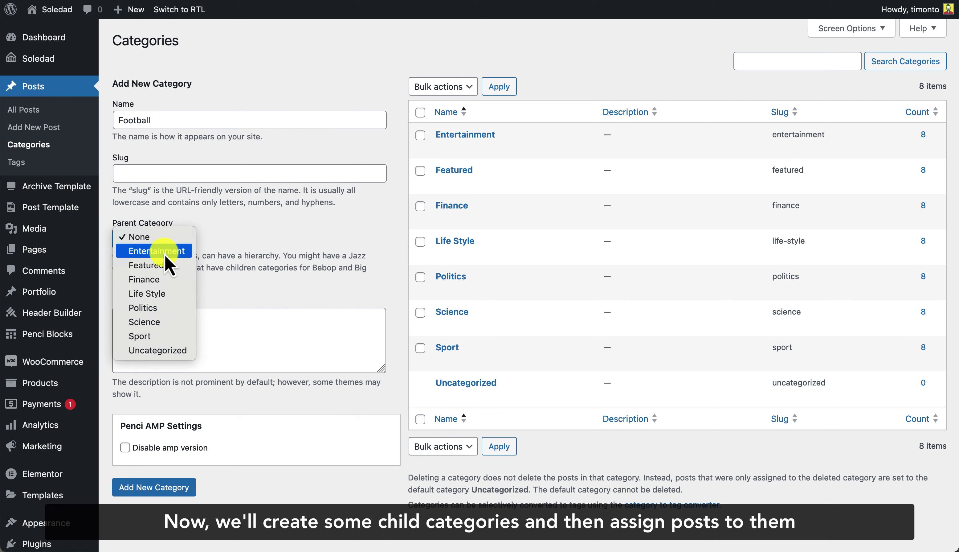
left_click(168, 252)
left_click(167, 242)
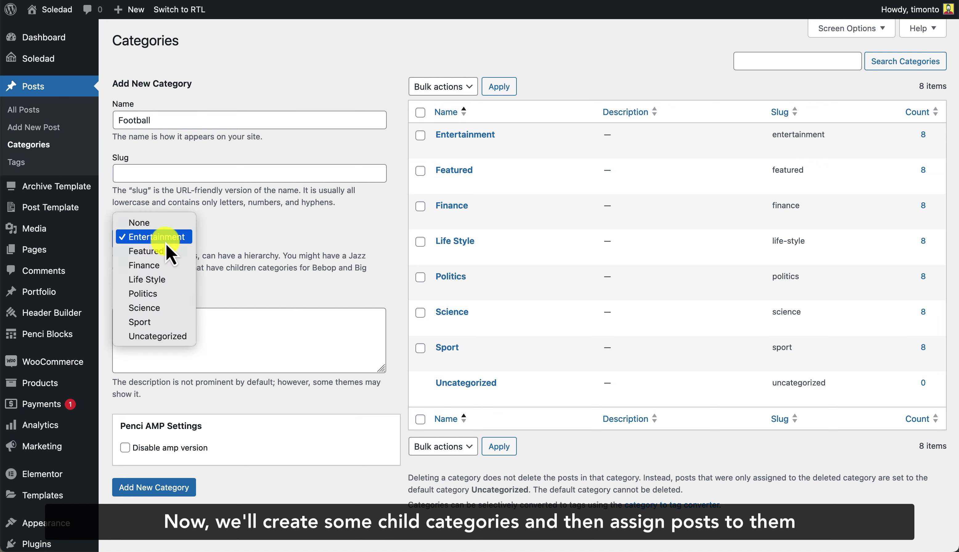
left_click(157, 323)
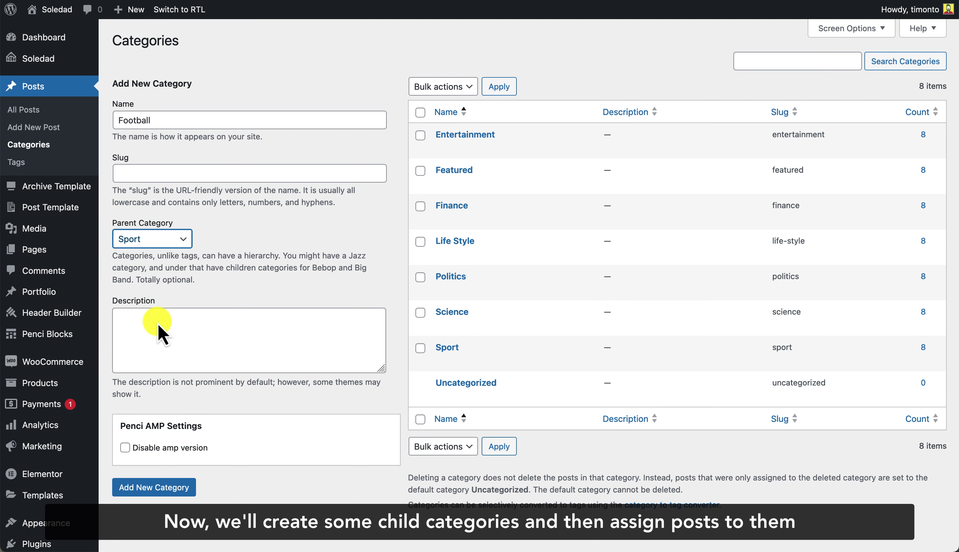
left_click(151, 488)
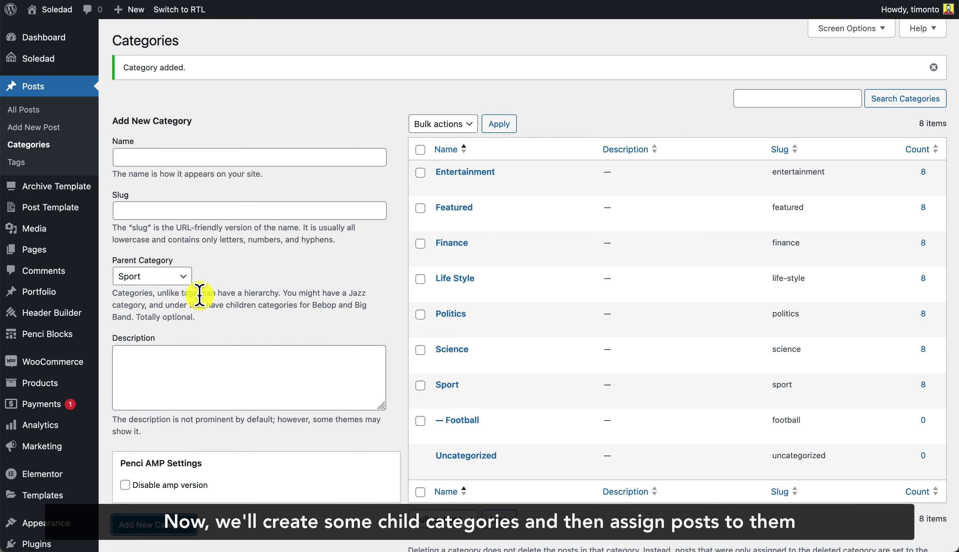
Create a post category named Tennis with Sport as its parent category.
left_click(186, 152)
type("Tennis")
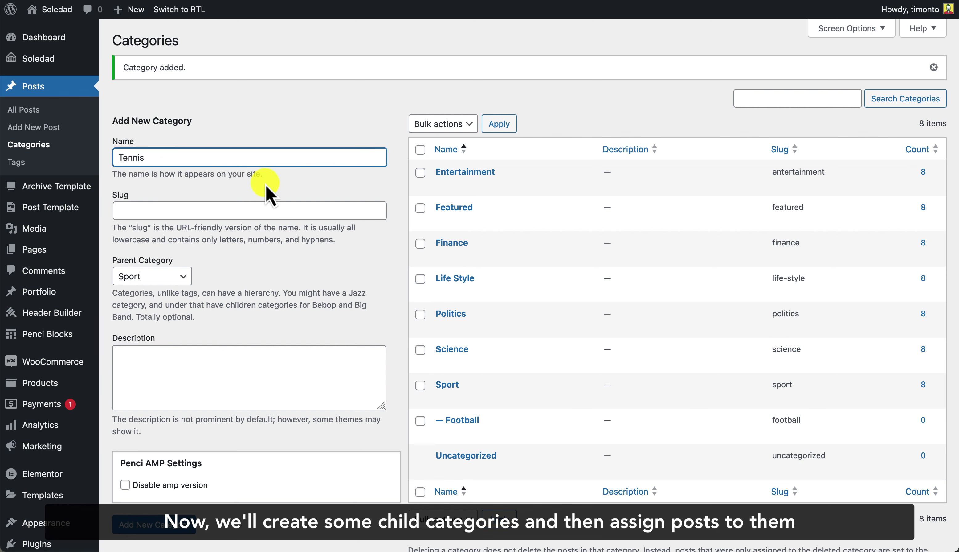
scroll(182, 219, "down", 3)
left_click(164, 463)
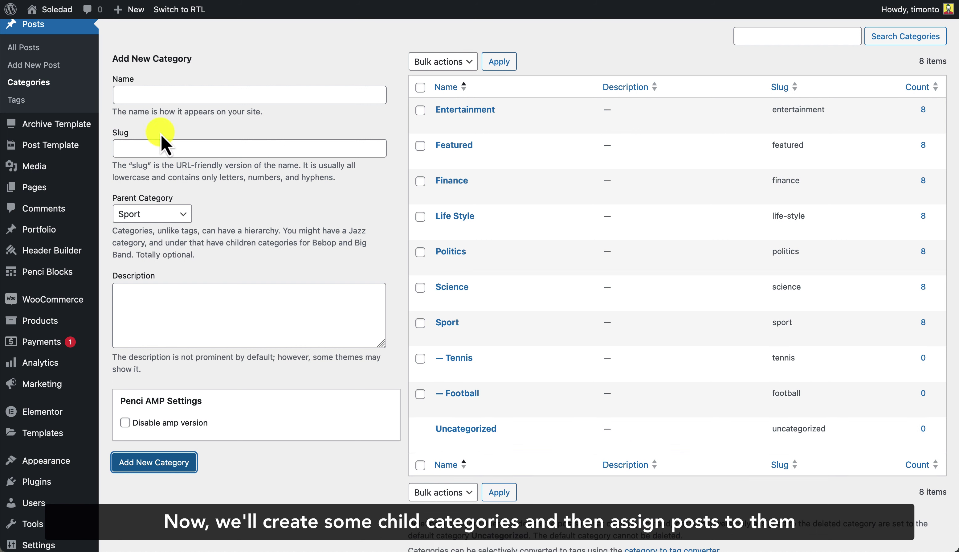
Create a post category named Running with Sport as its parent category.
left_click(161, 101)
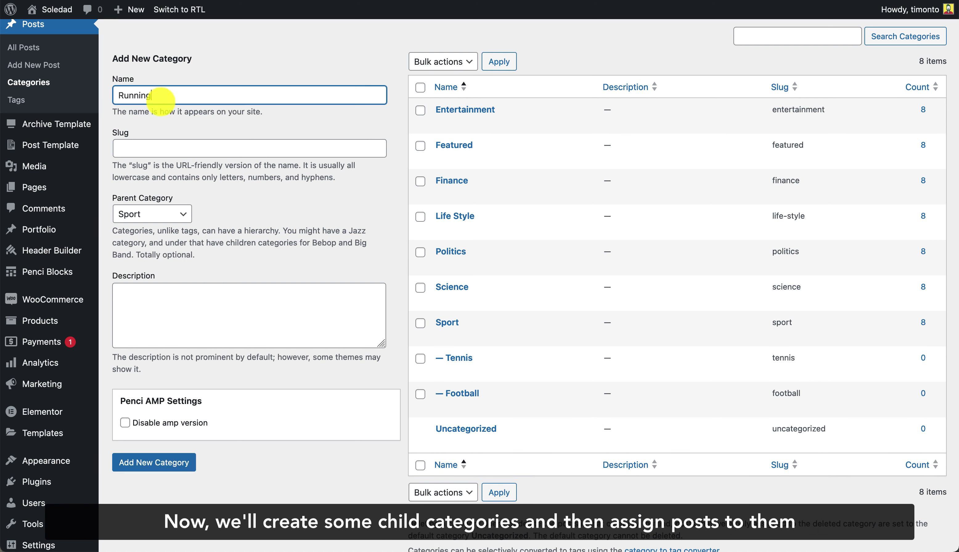
left_click(166, 468)
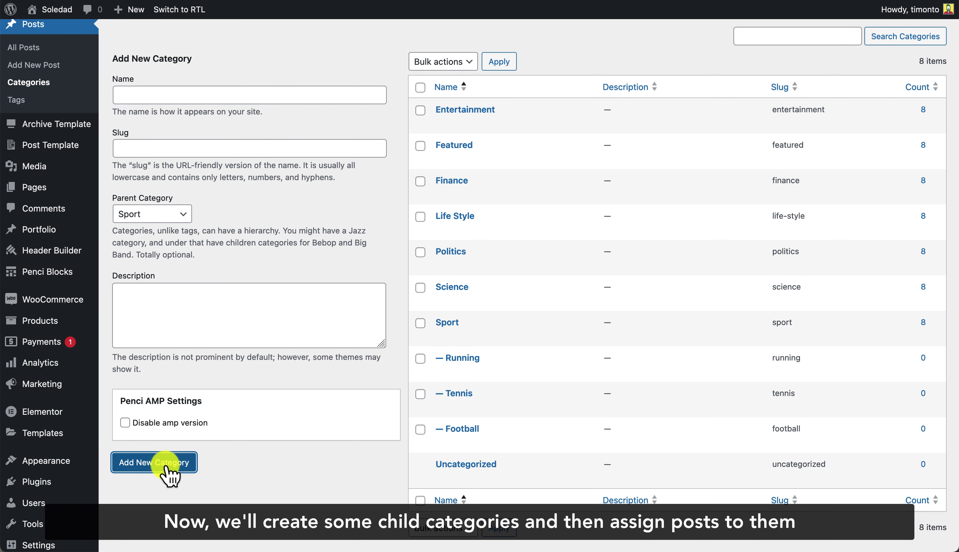
left_click(314, 495)
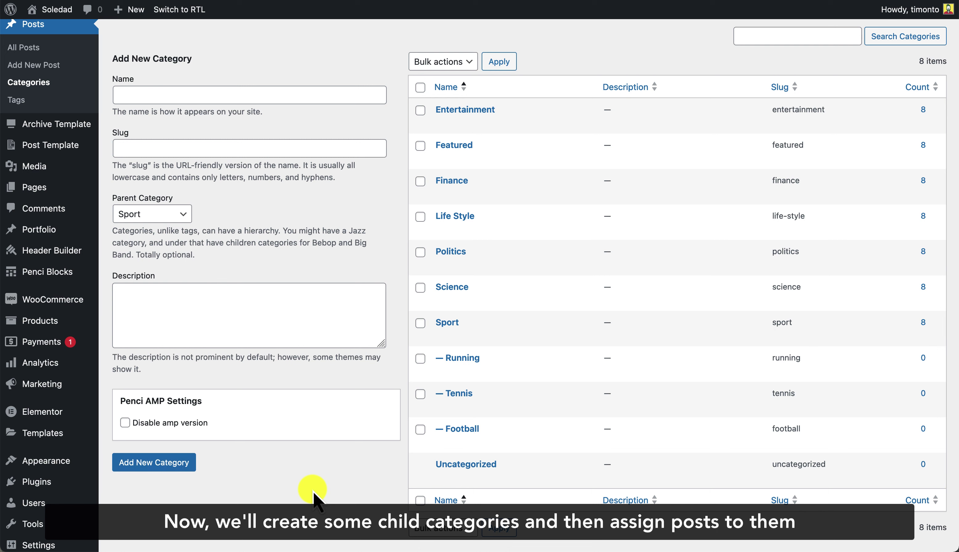
Filter the list of all posts to show only those in the Sport category.
scroll(349, 459, "up", 2)
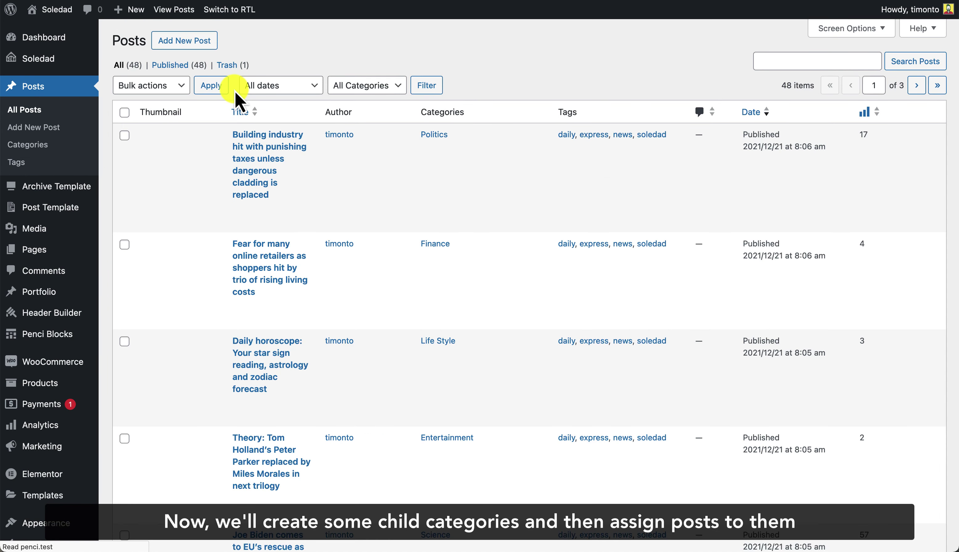
left_click(352, 86)
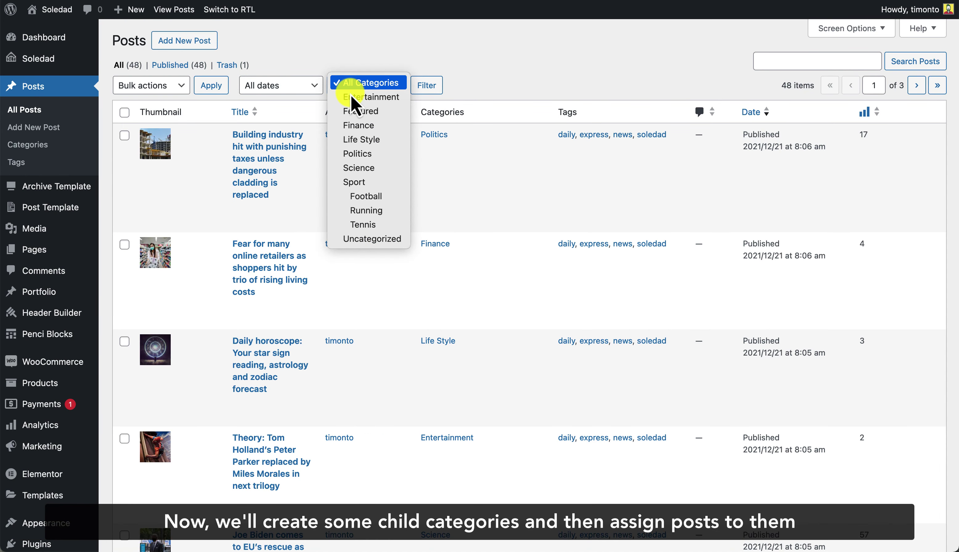
left_click(356, 180)
left_click(418, 88)
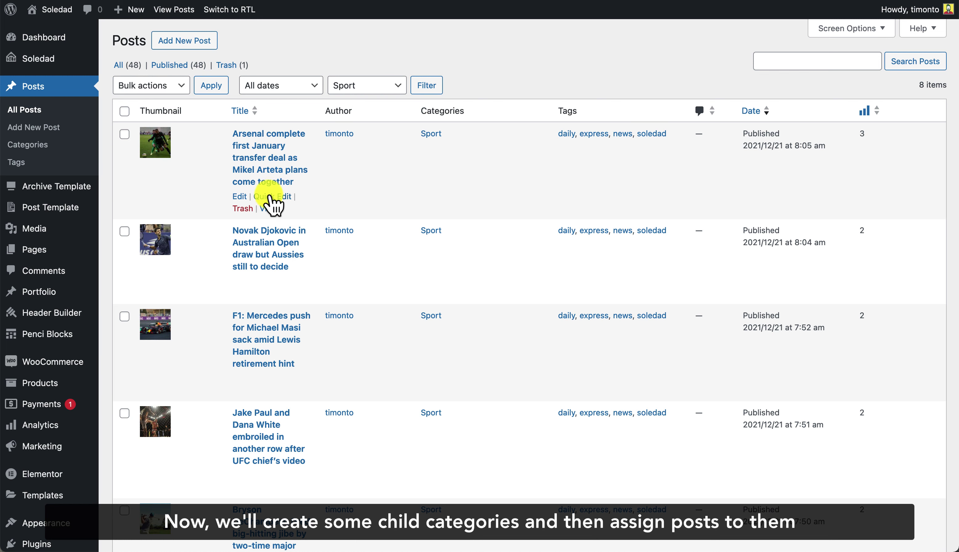
Quick edit the Arsenal transfer deal post to replace its Sport category with Football, and update the post.
left_click(270, 195)
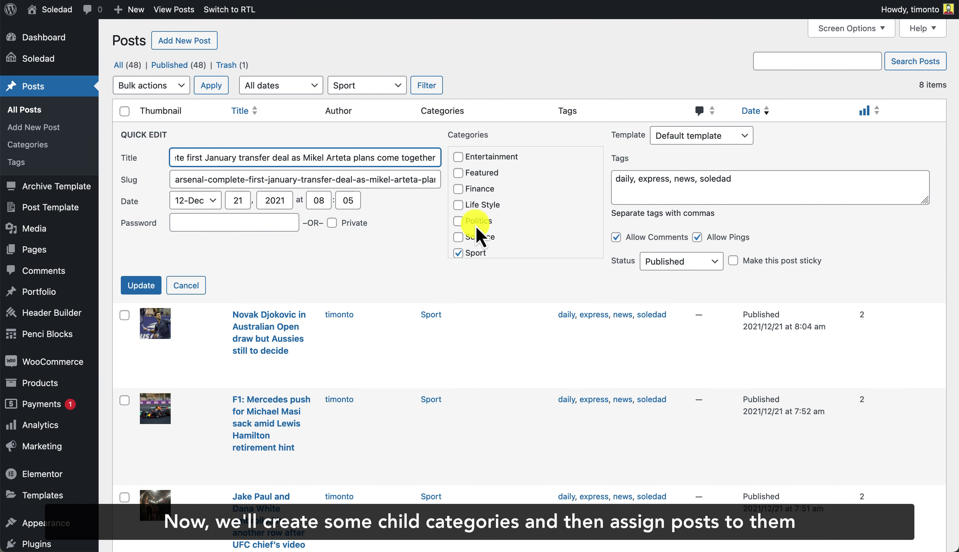
scroll(478, 229, "down", 3)
left_click(459, 205)
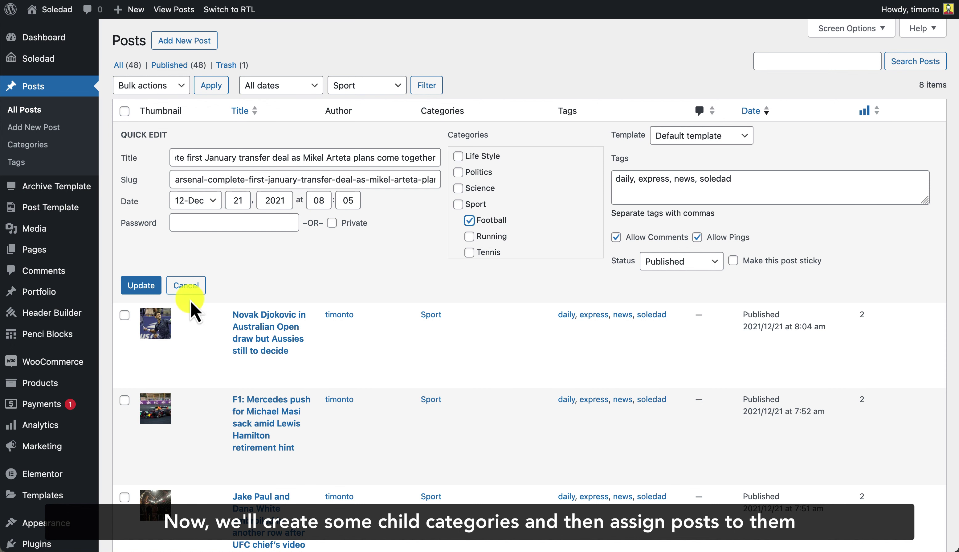
left_click(143, 291)
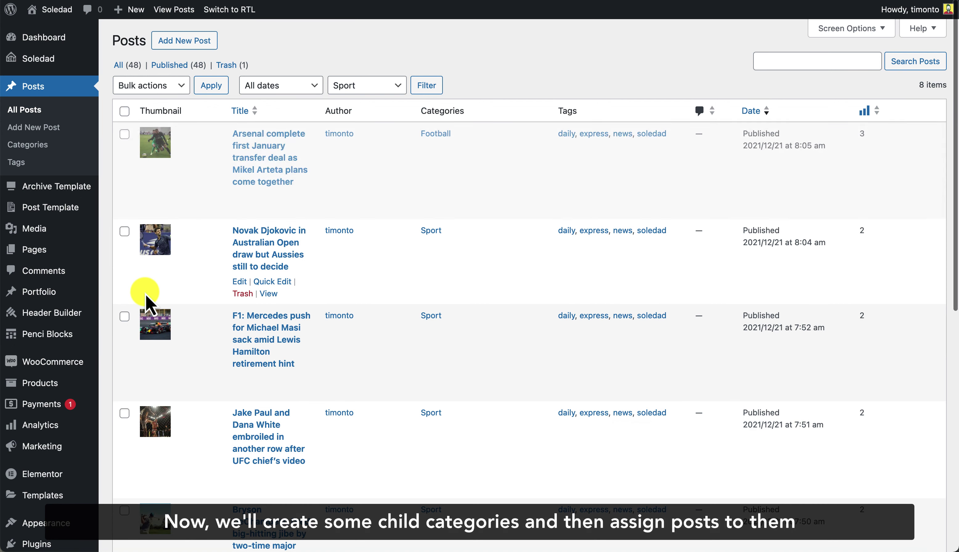
Quick edit the Novak Djokovic Australian Open post to replace its Sport category with Tennis, and update the post.
left_click(266, 282)
scroll(457, 289, "down", 4)
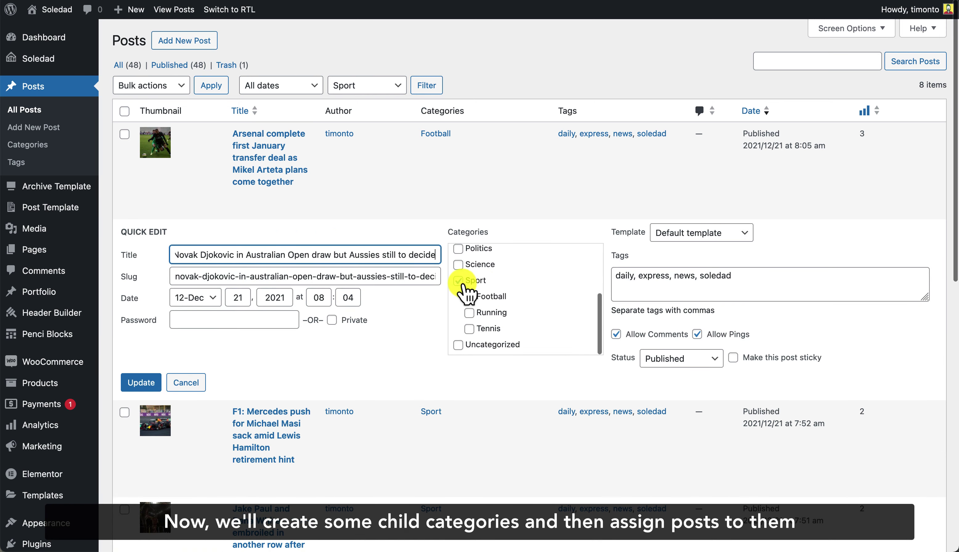
left_click(460, 281)
left_click(470, 329)
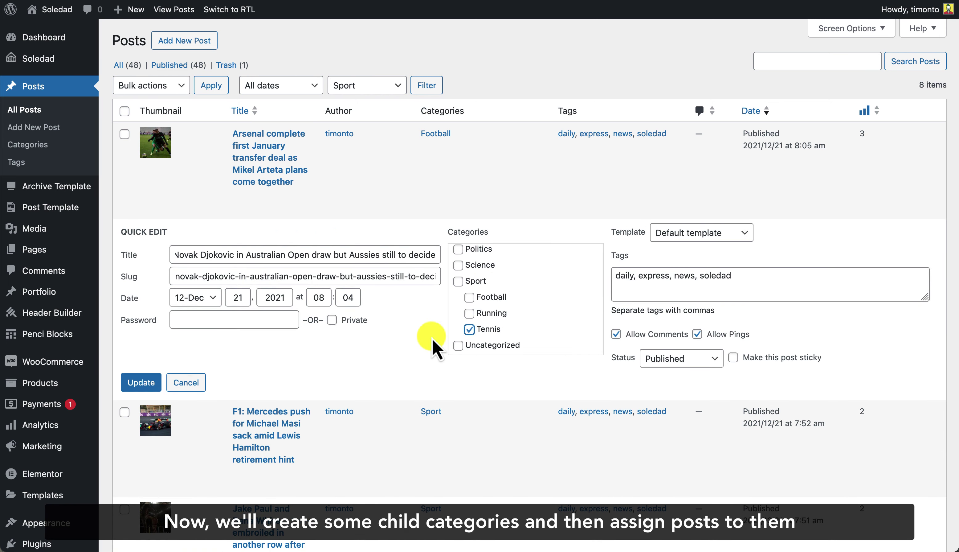
left_click(142, 383)
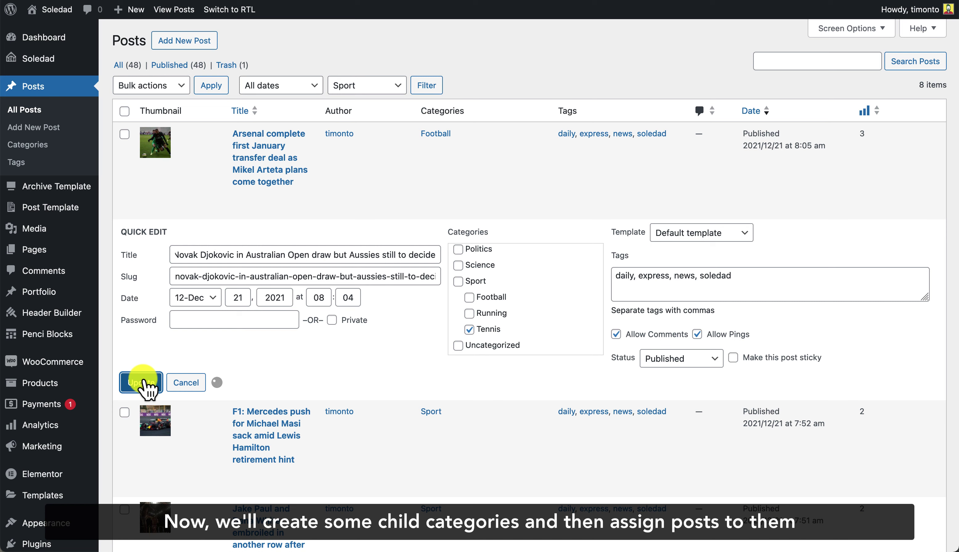
Quick edit the Jake Paul and Dana White post to add the Running category alongside Sport, and update the post.
scroll(282, 300, "down", 2)
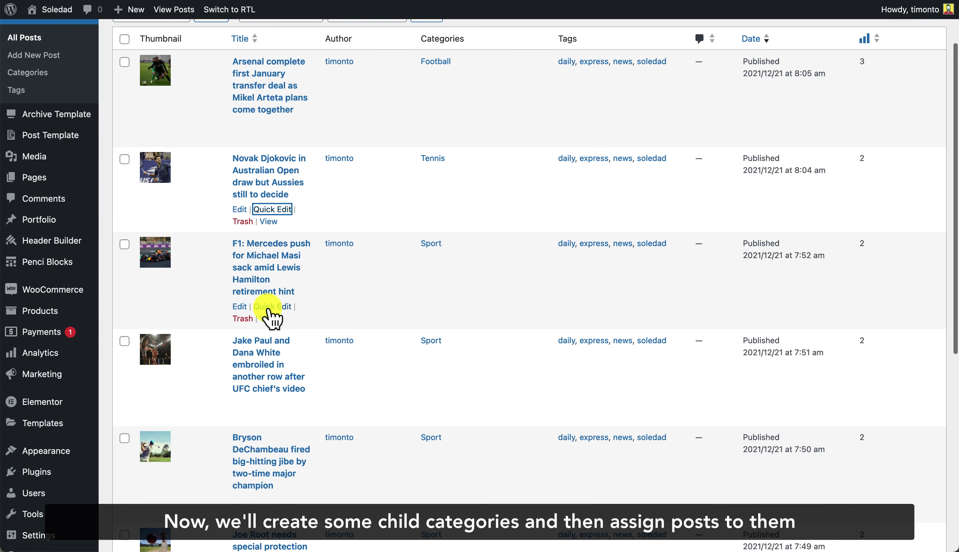
scroll(300, 342, "down", 1)
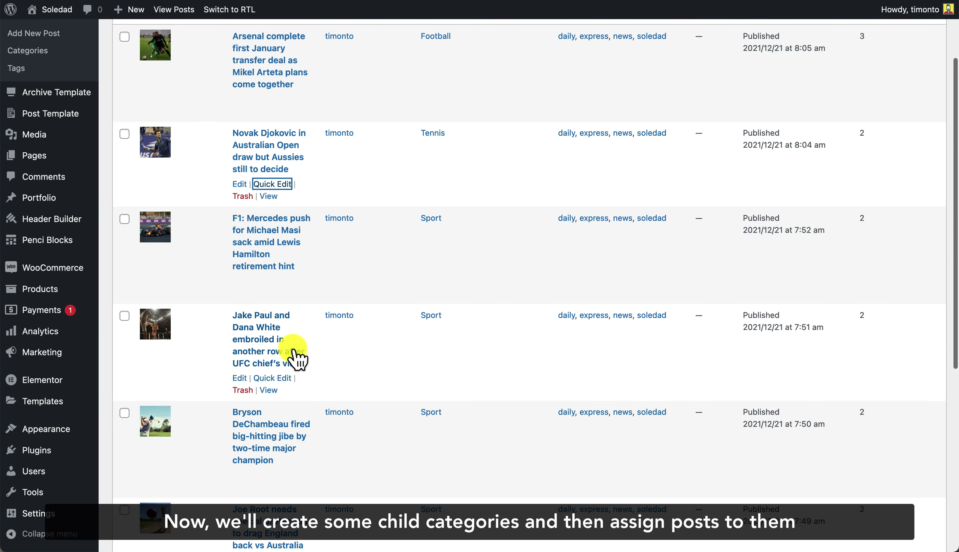
left_click(272, 378)
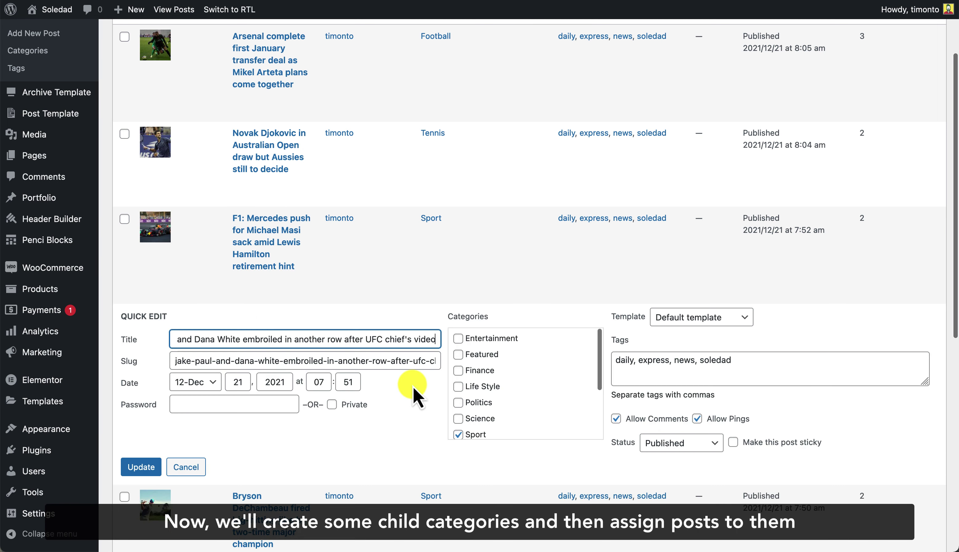
scroll(476, 343, "down", 5)
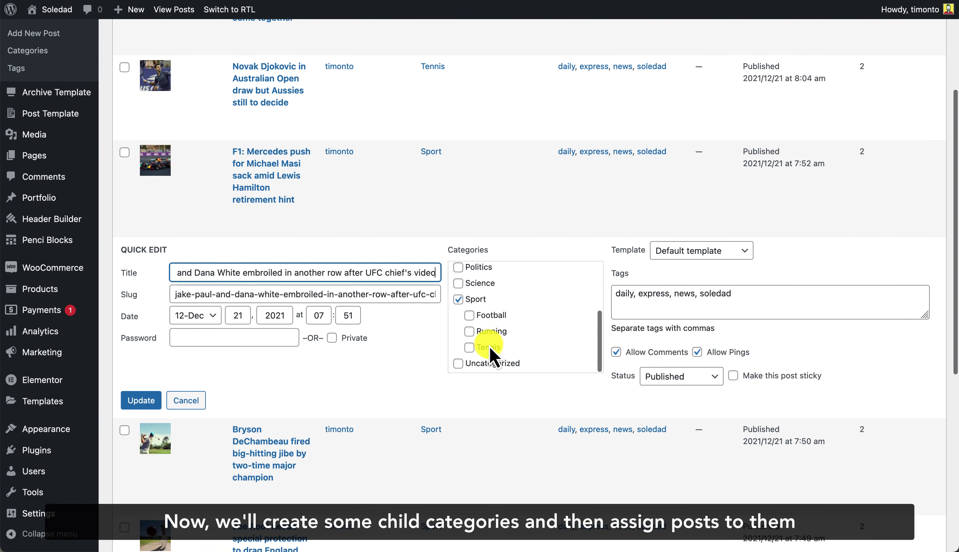
left_click(489, 347)
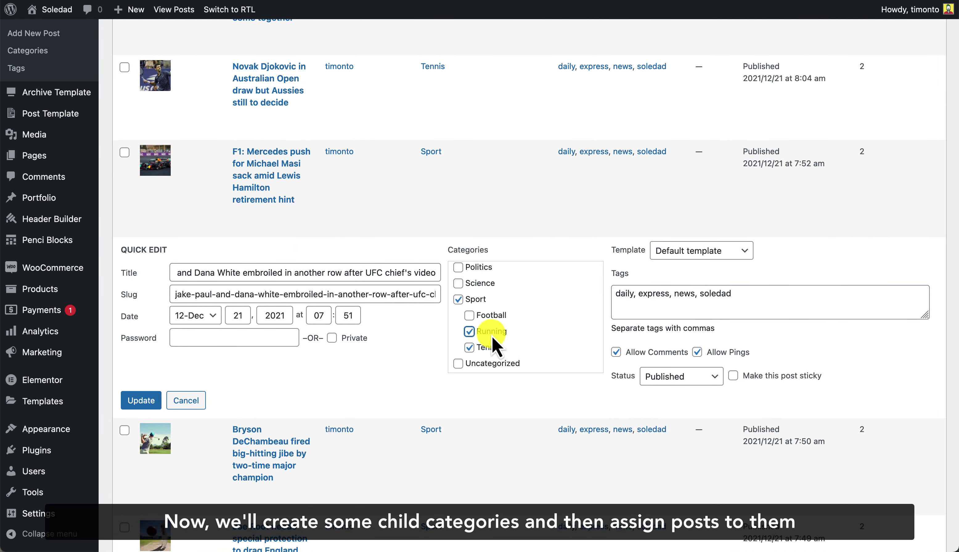
left_click(137, 399)
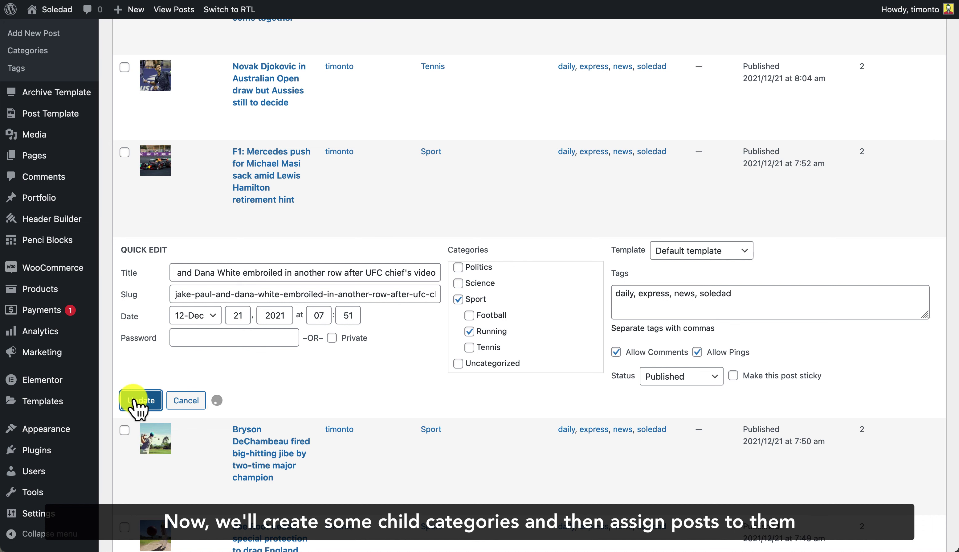
scroll(272, 246, "down", 3)
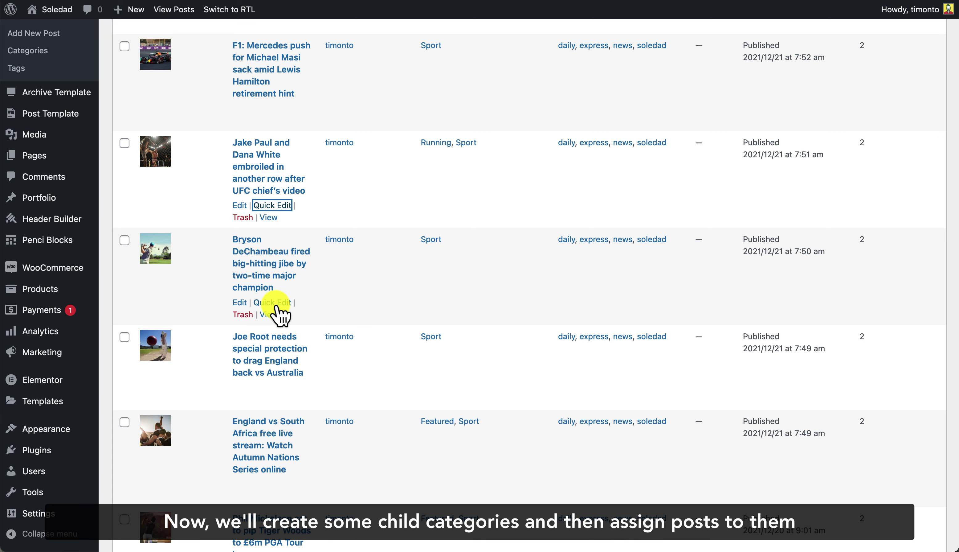
scroll(280, 314, "down", 2)
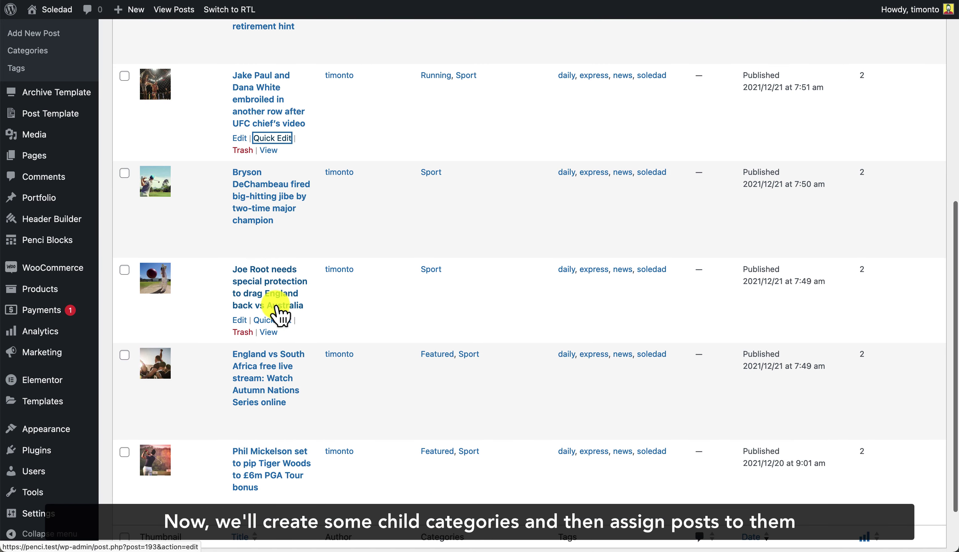
Add the Sport category as a new item at the end of the primary menu and save the menu.
scroll(280, 314, "up", 10)
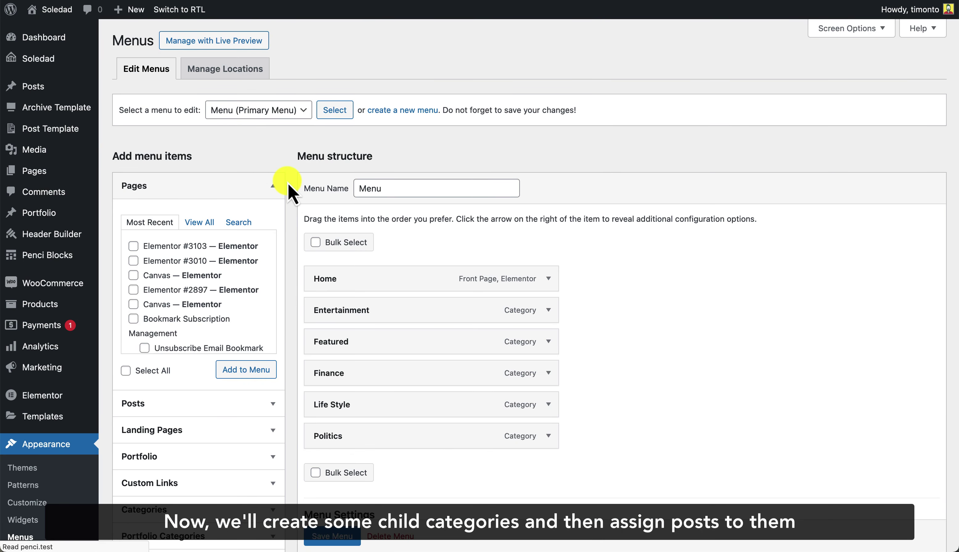
scroll(603, 211, "down", 2)
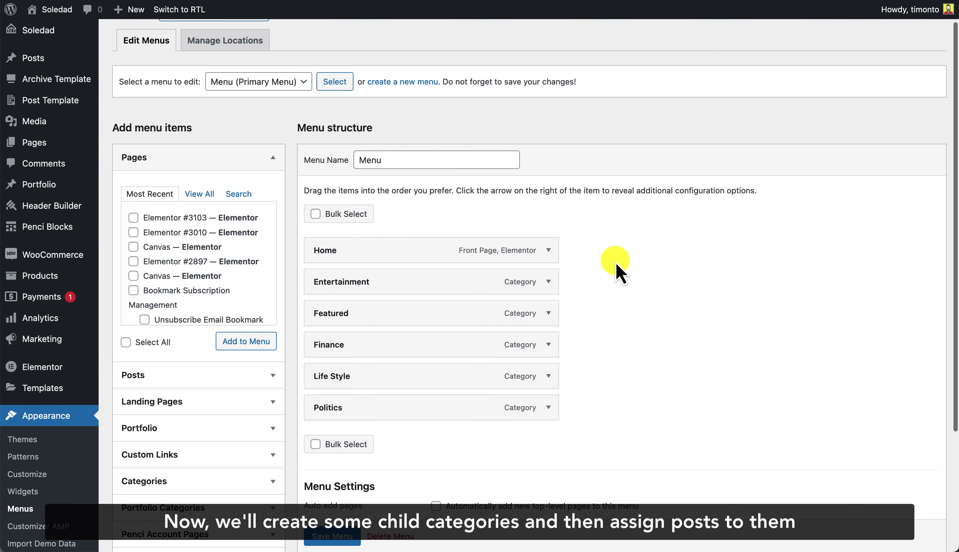
scroll(223, 442, "down", 1)
left_click(203, 452)
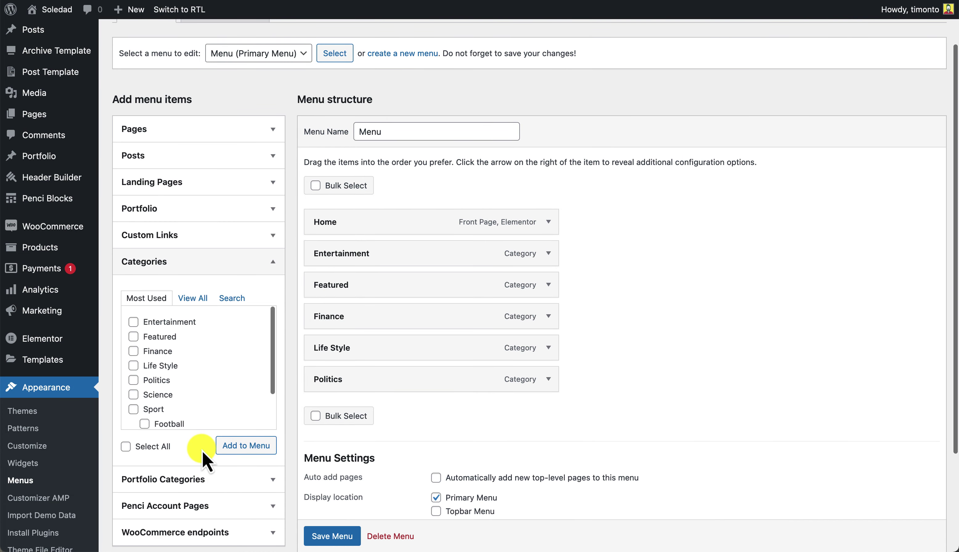
scroll(180, 339, "down", 2)
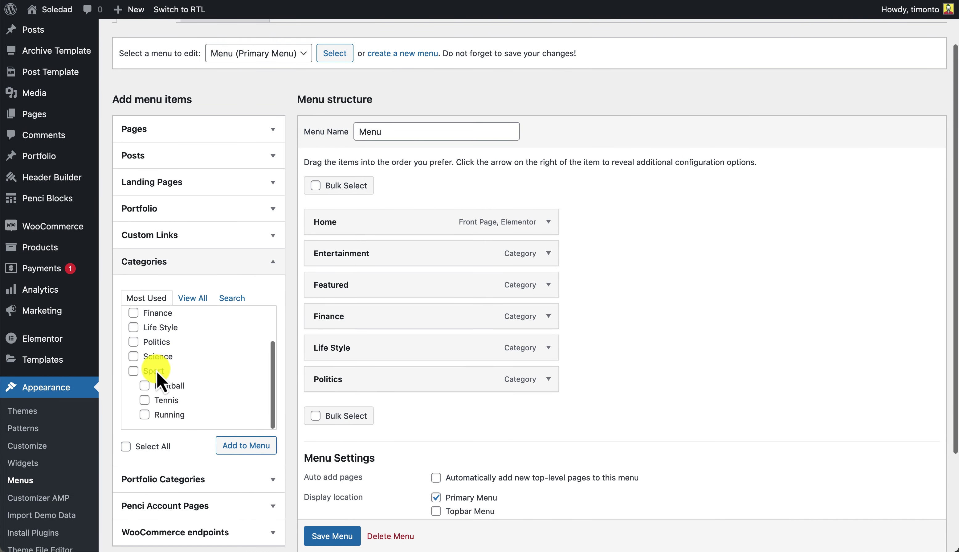
left_click(157, 374)
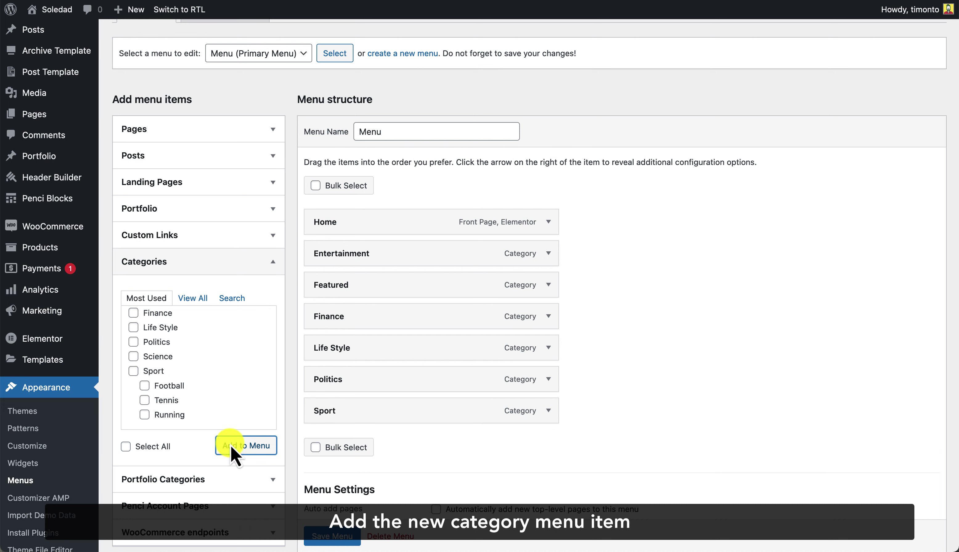
scroll(527, 416, "down", 3)
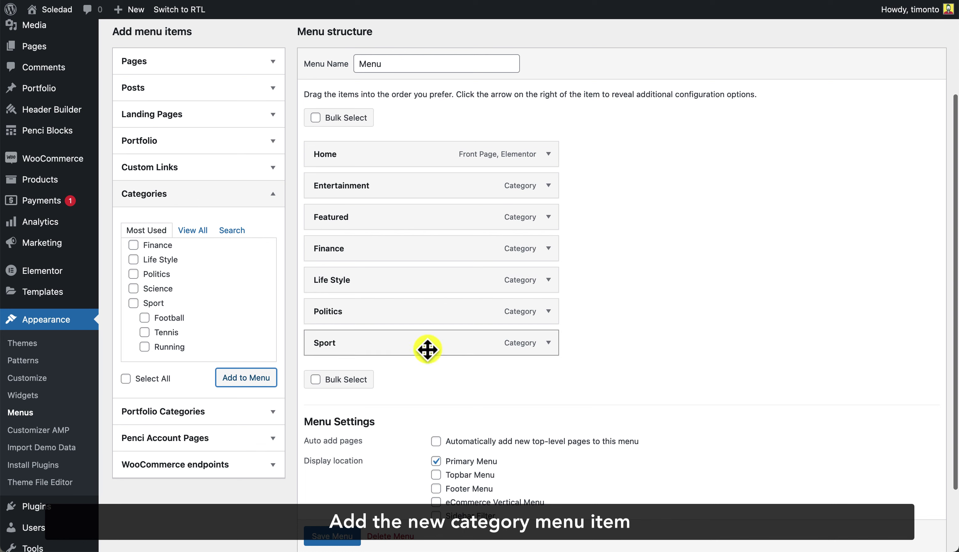
left_click(328, 536)
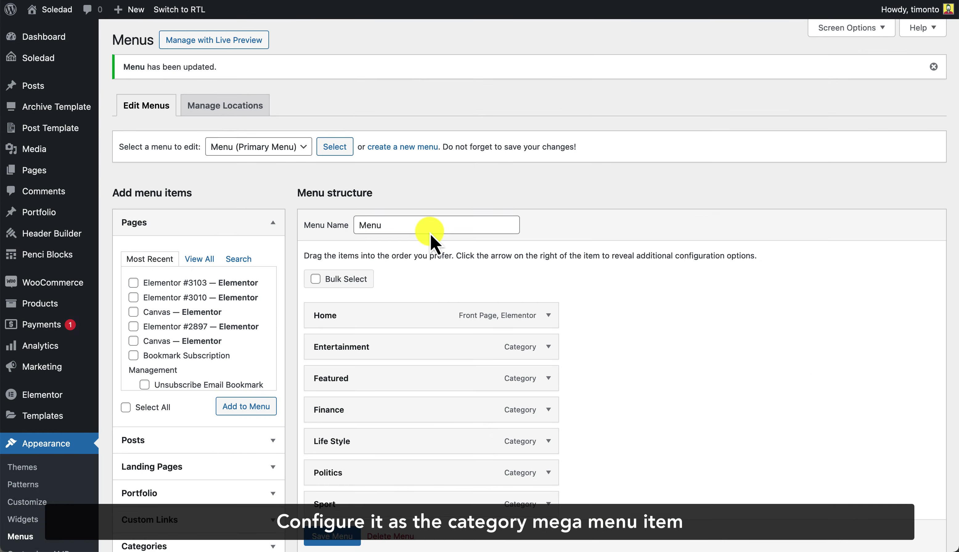
Make the Sport menu item a category mega menu for the Sport category and save the menu.
scroll(428, 234, "down", 3)
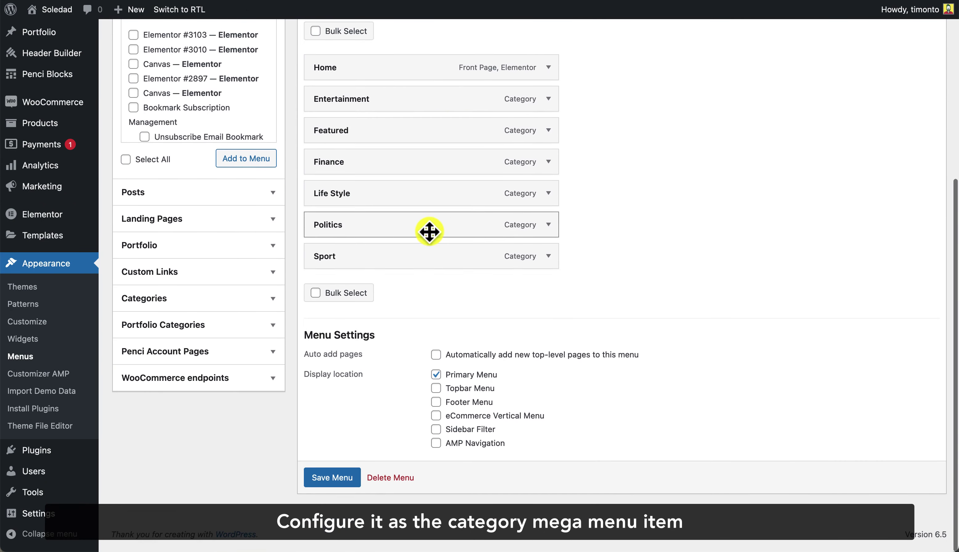
left_click(556, 263)
scroll(589, 280, "down", 5)
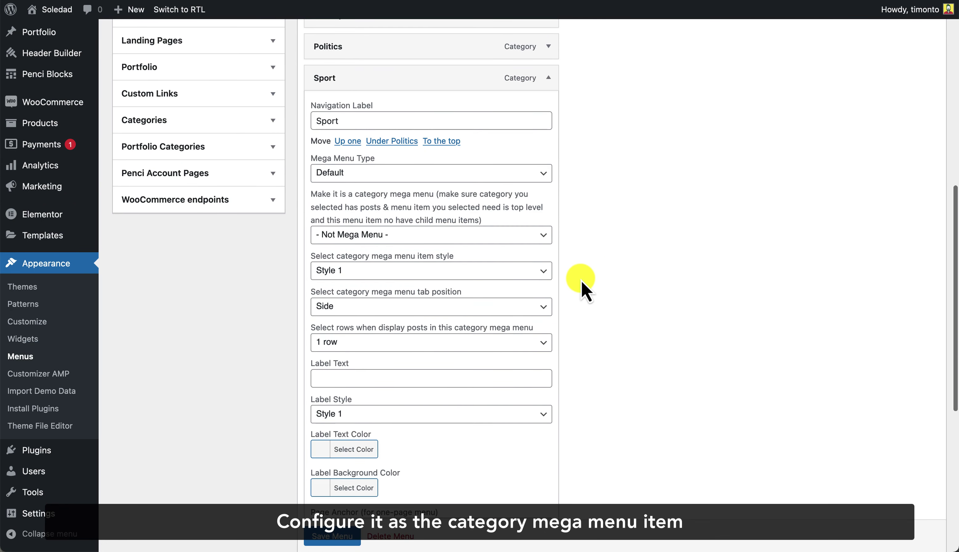
left_click(347, 236)
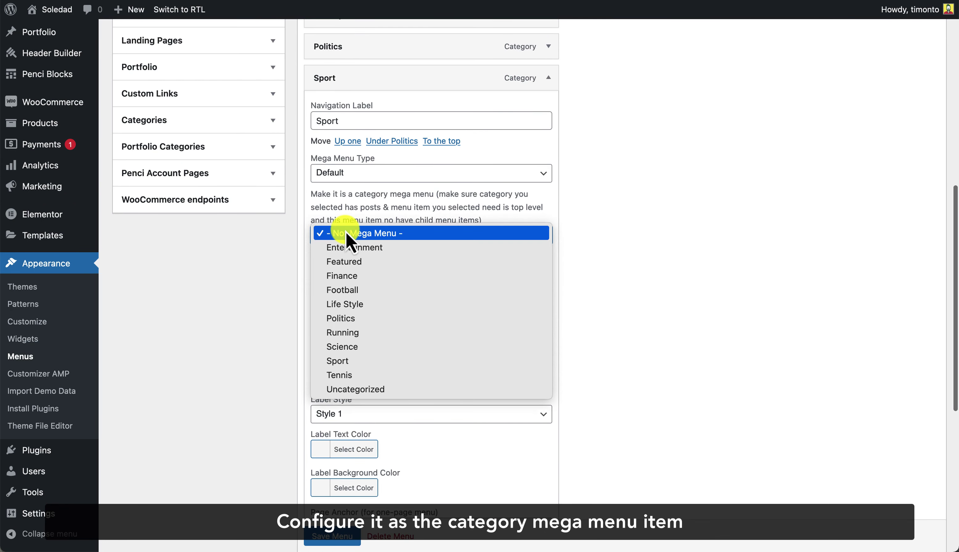
left_click(354, 363)
key("Return")
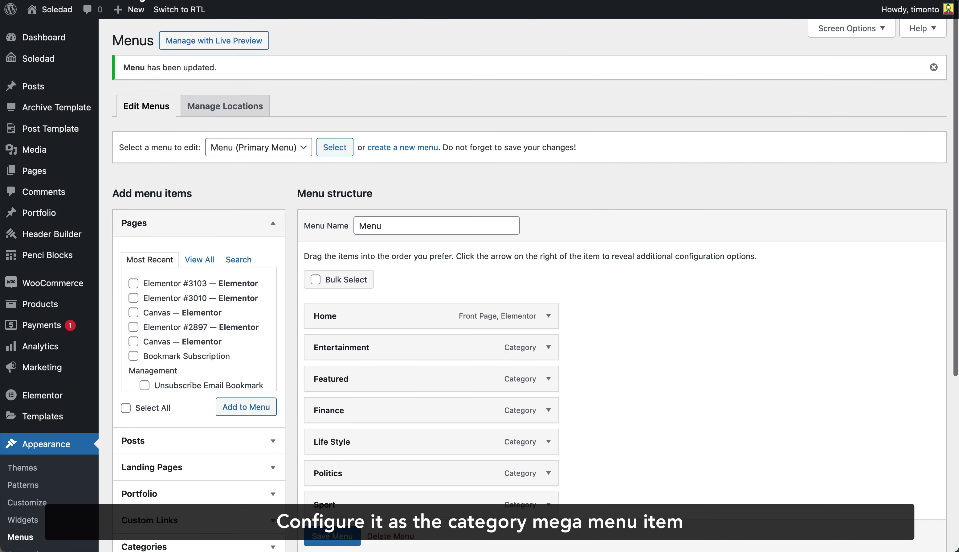
Preview the Sport mega menu with its child categories in the live site's navigation.
key("ctrl+Tab")
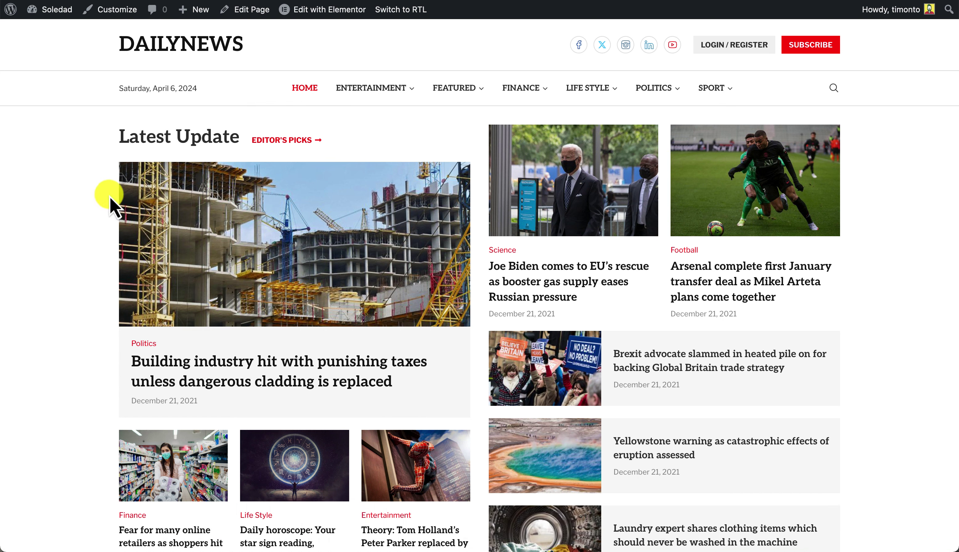
mouse_move(718, 97)
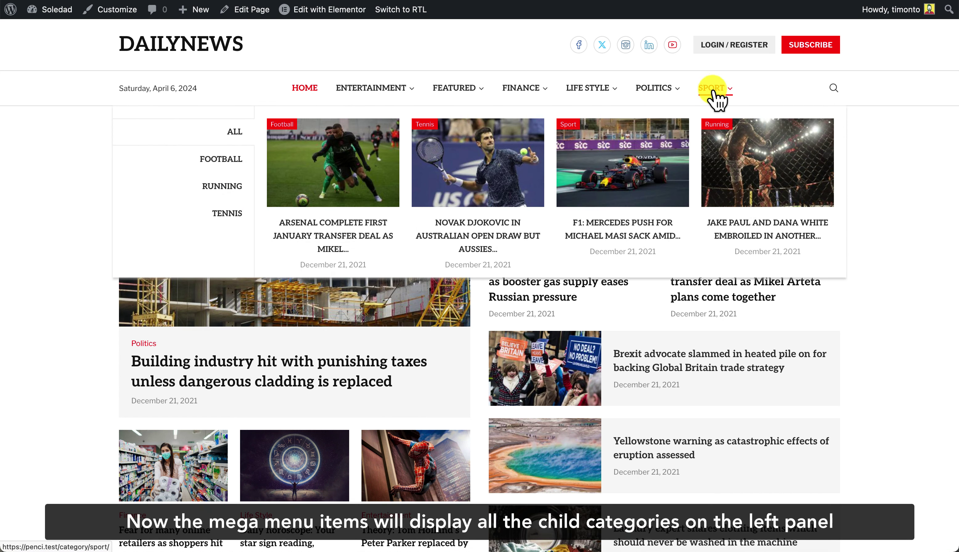
Check the posts listed under the child categories, including Running, in the live Sport mega menu.
mouse_move(238, 169)
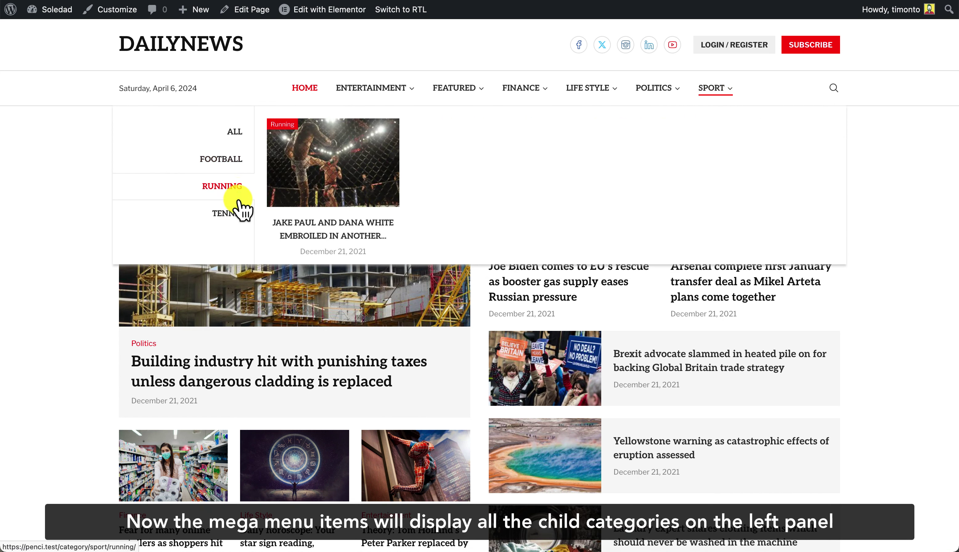
mouse_move(229, 126)
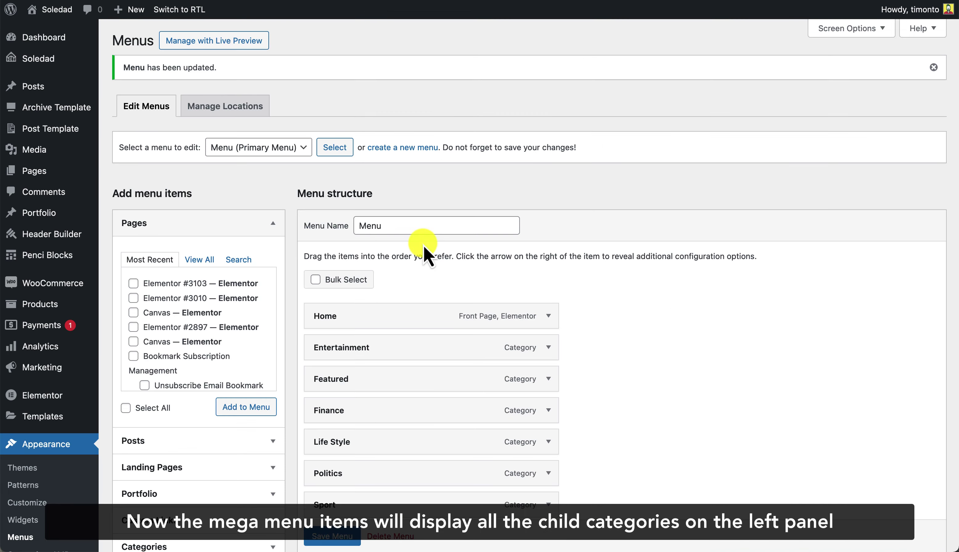
Add the Featured, Finance and Science categories as new items at the end of the primary menu.
scroll(424, 251, "down", 6)
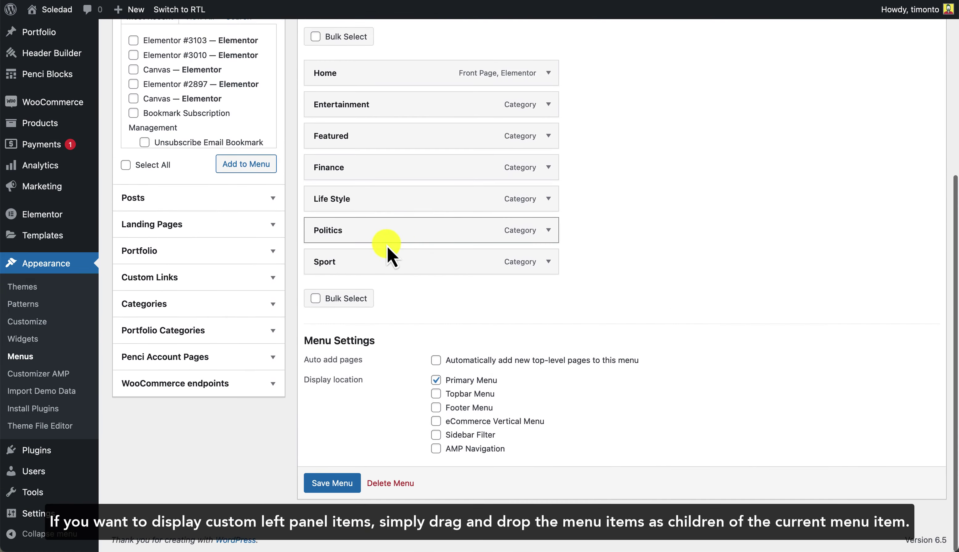
scroll(392, 259, "up", 3)
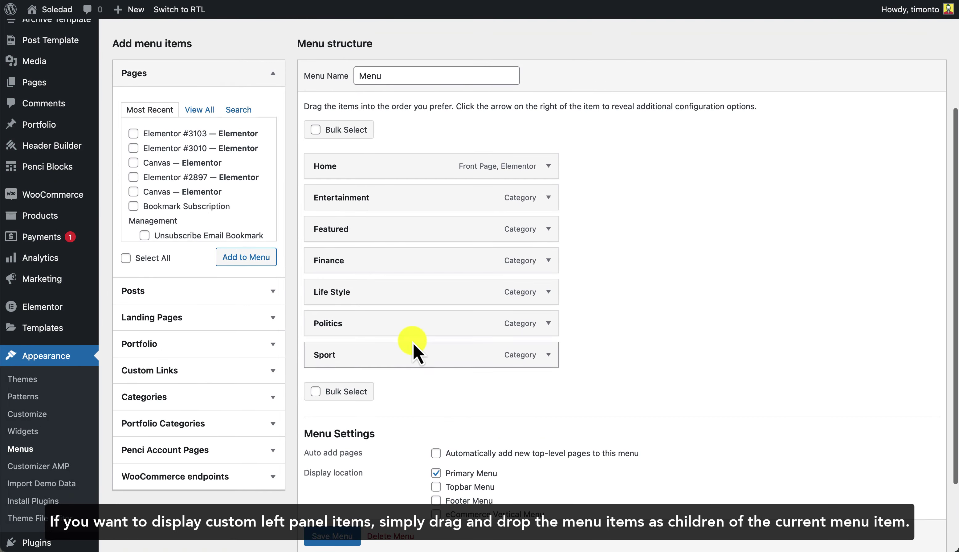
left_click(212, 396)
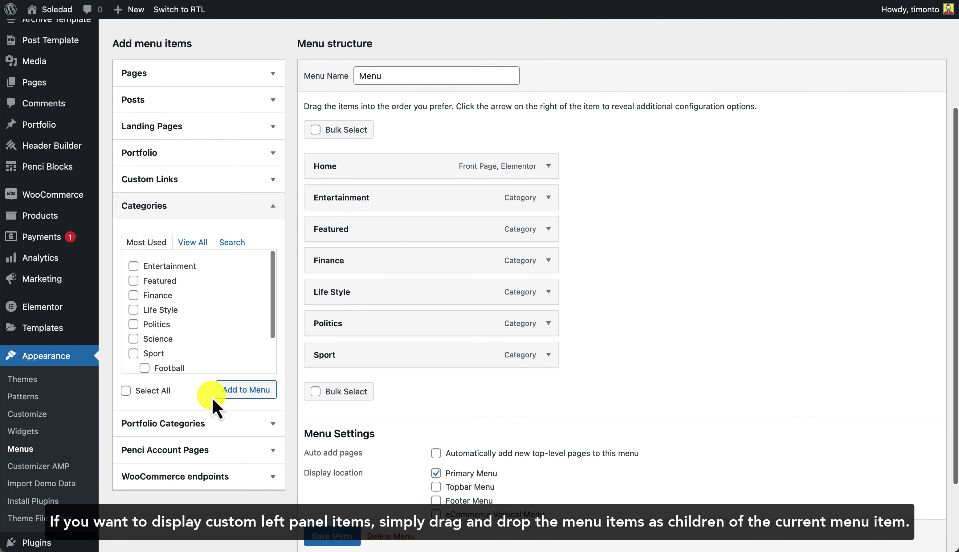
left_click(160, 293)
left_click(162, 284)
scroll(186, 313, "down", 1)
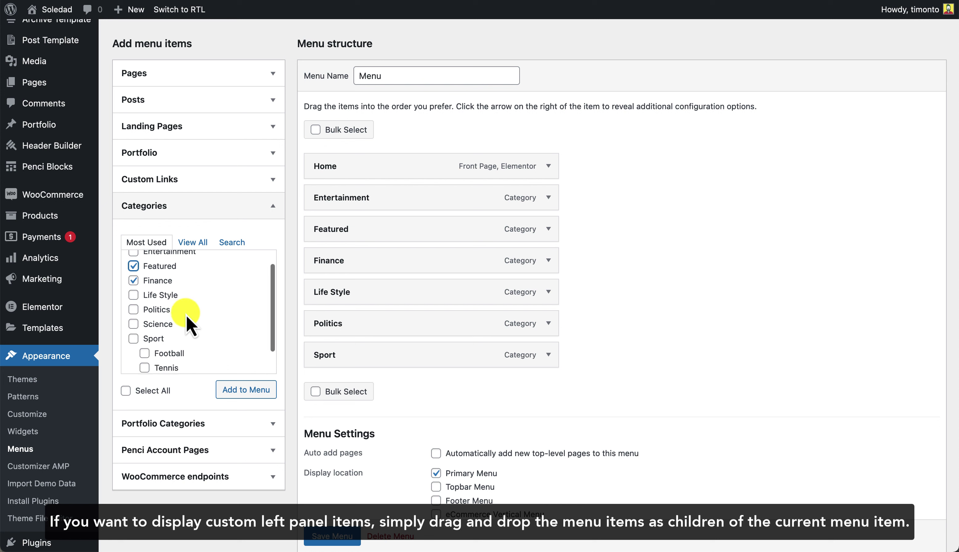
left_click(165, 324)
left_click(230, 390)
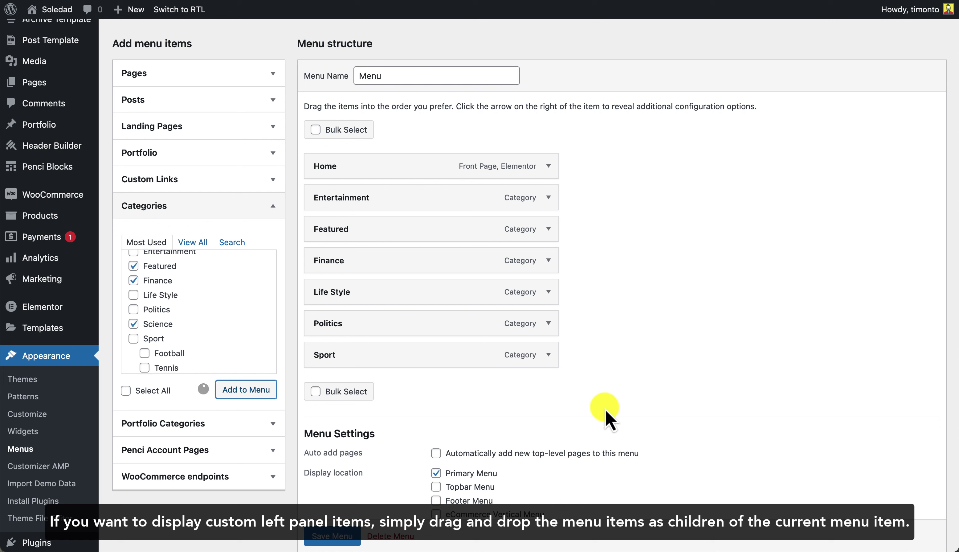
Nest the newly added Featured, Finance and Science items as sub items of the Sport menu item.
scroll(604, 408, "down", 1)
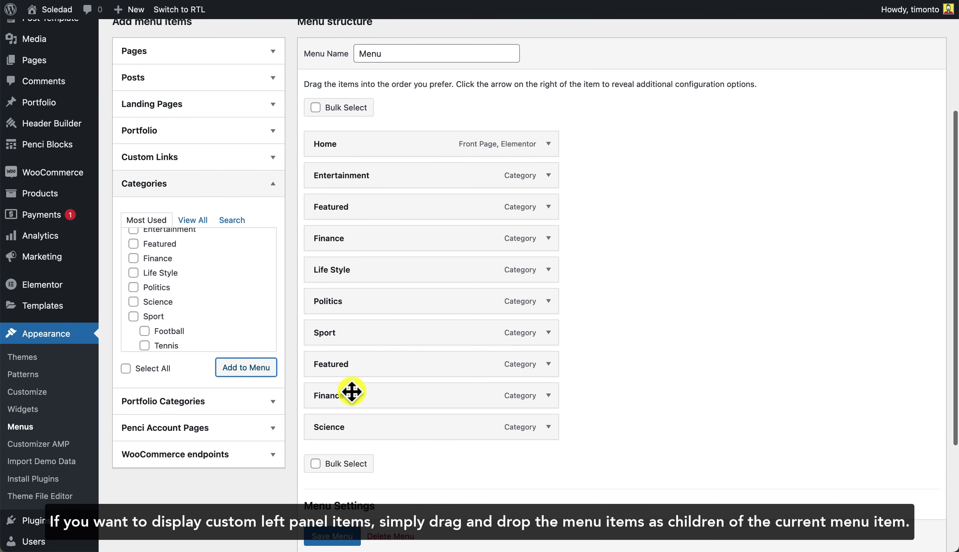
left_click_drag(350, 370, 370, 366)
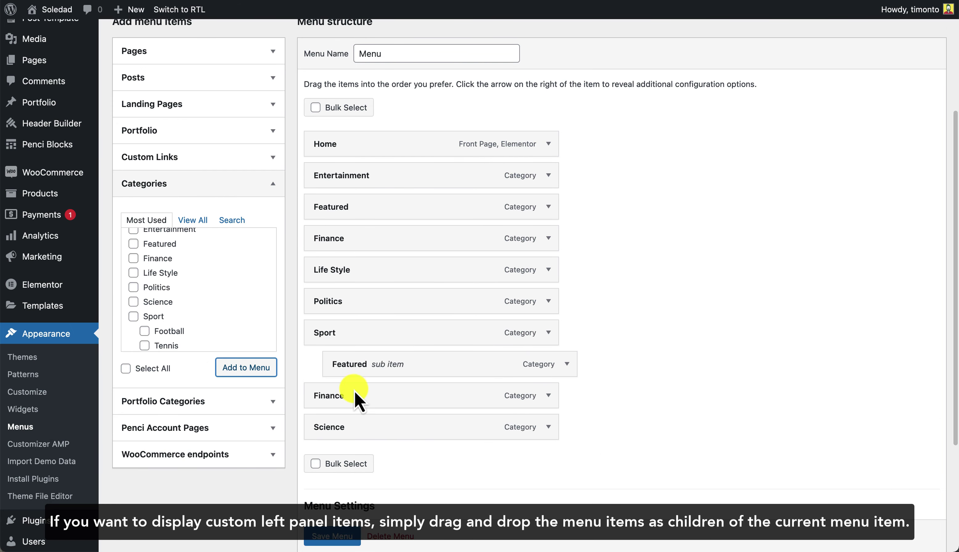
left_click_drag(352, 398, 371, 395)
left_click_drag(360, 429, 378, 426)
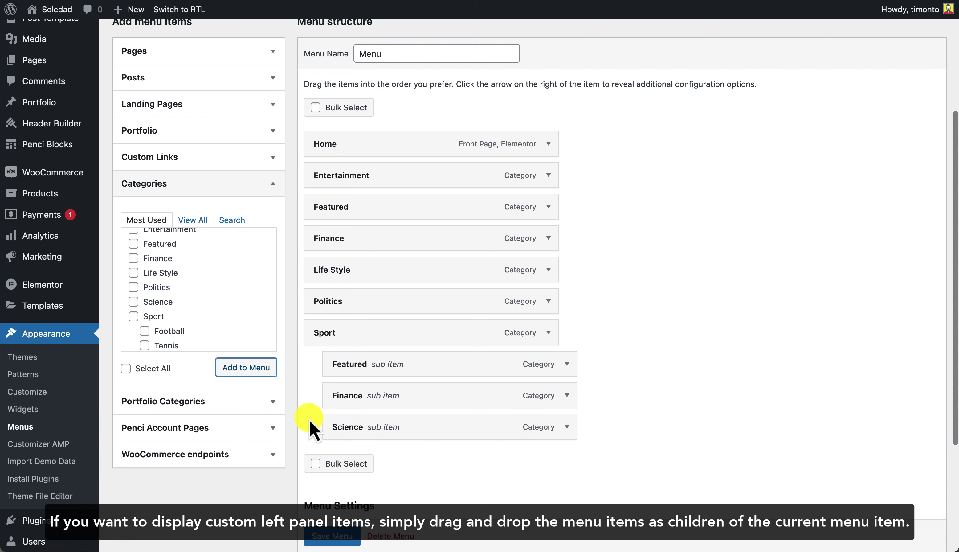
Add a custom link with the URL # and the link text Custom Link to the menu.
left_click(177, 162)
left_click(188, 196)
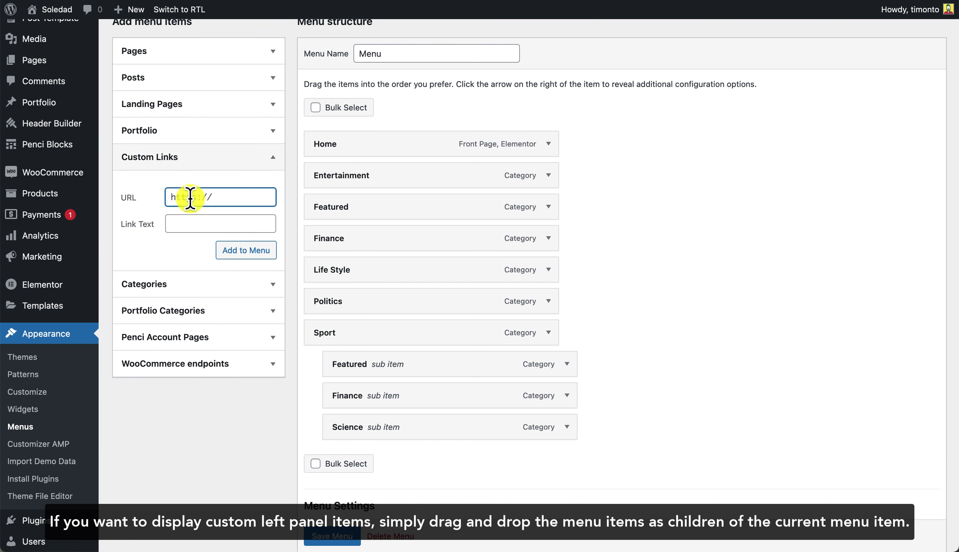
key("Tab")
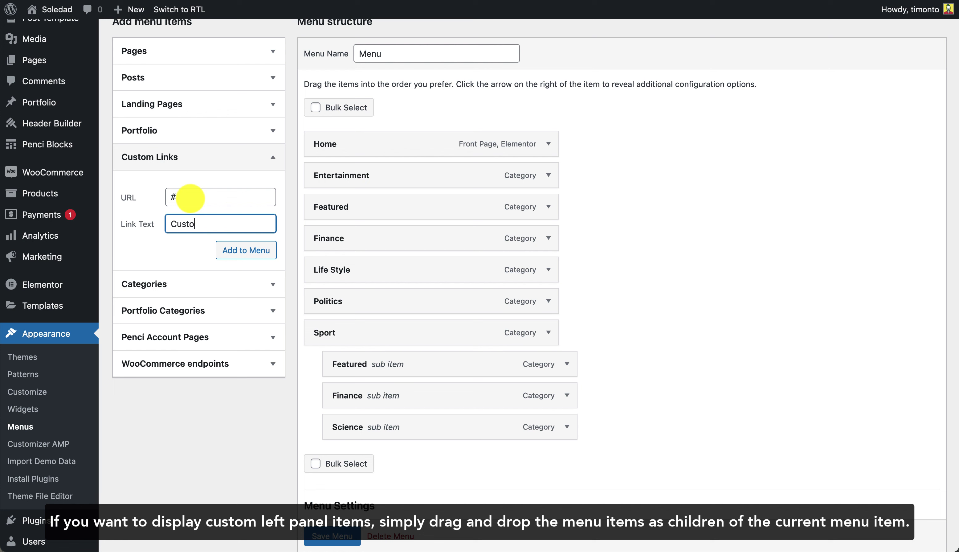
left_click(243, 252)
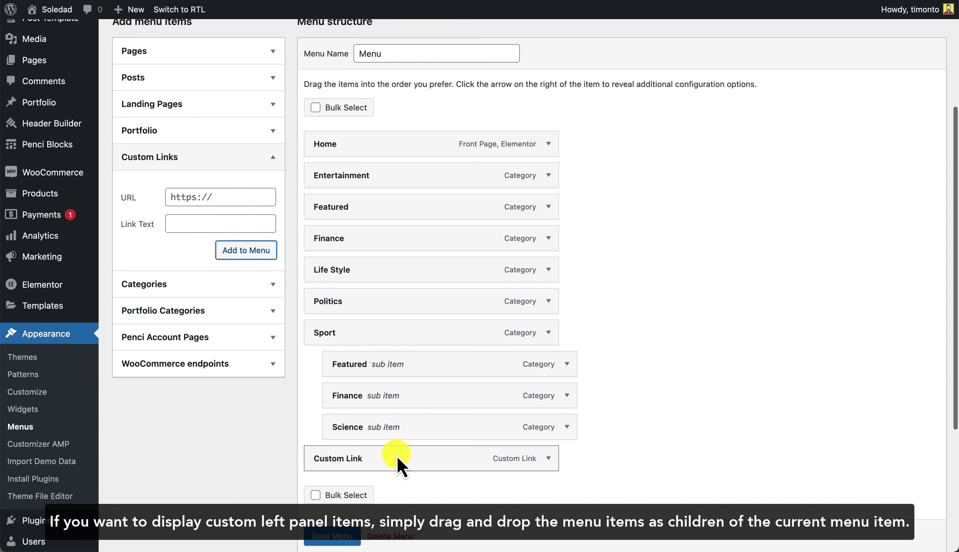
Make the Custom Link item a sub item of Sport below Science and save the menu.
left_click_drag(396, 460, 425, 480)
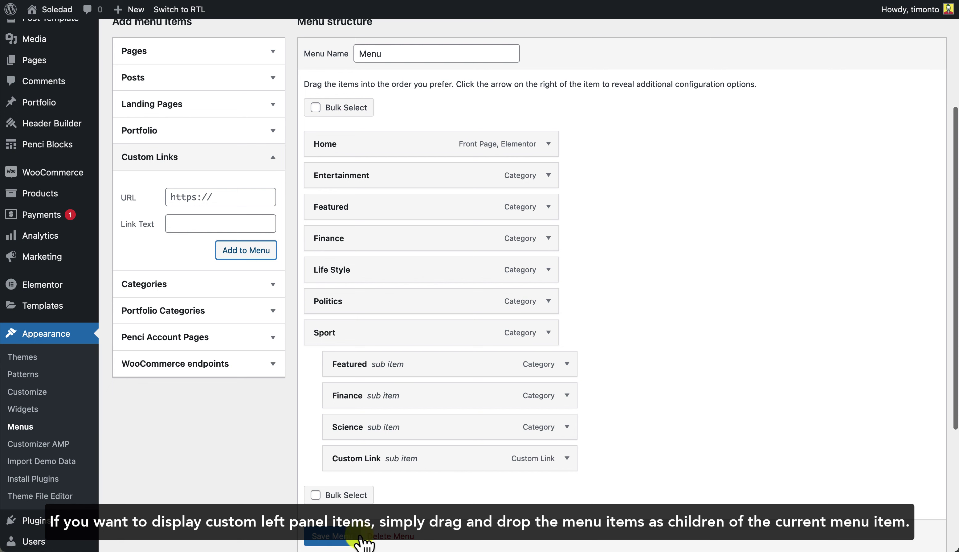
scroll(337, 543, "down", 1)
left_click(337, 536)
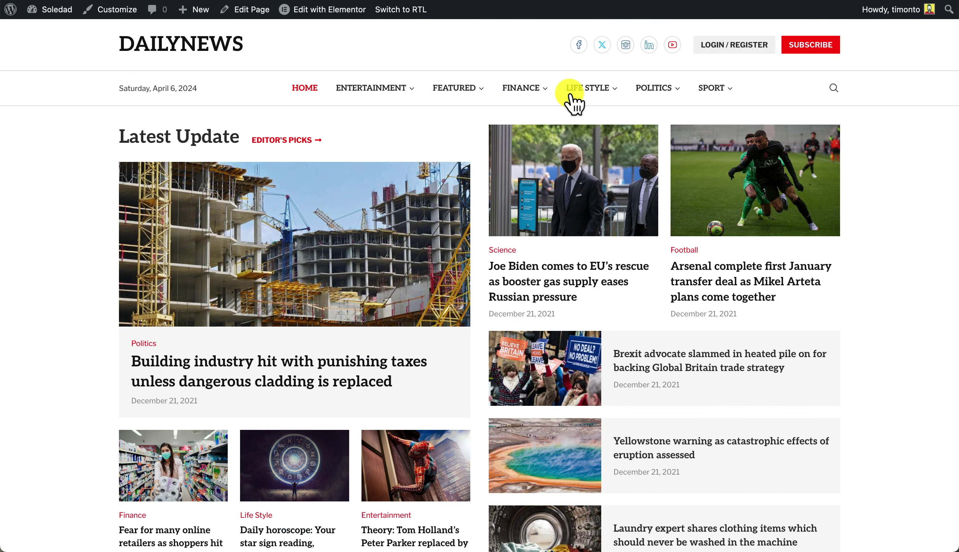
Preview the Sport mega menu on the live site and check the post listings for its Featured and Finance items.
mouse_move(724, 92)
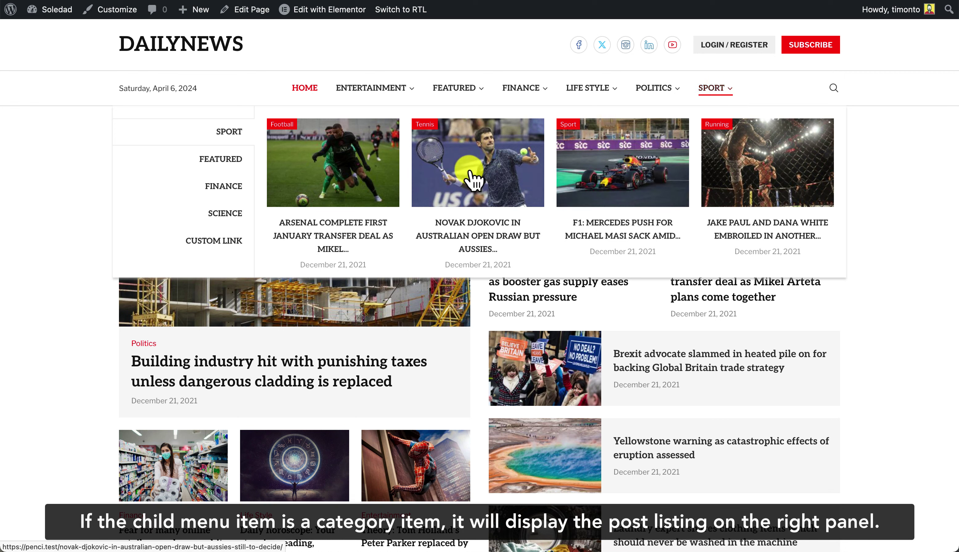
mouse_move(239, 195)
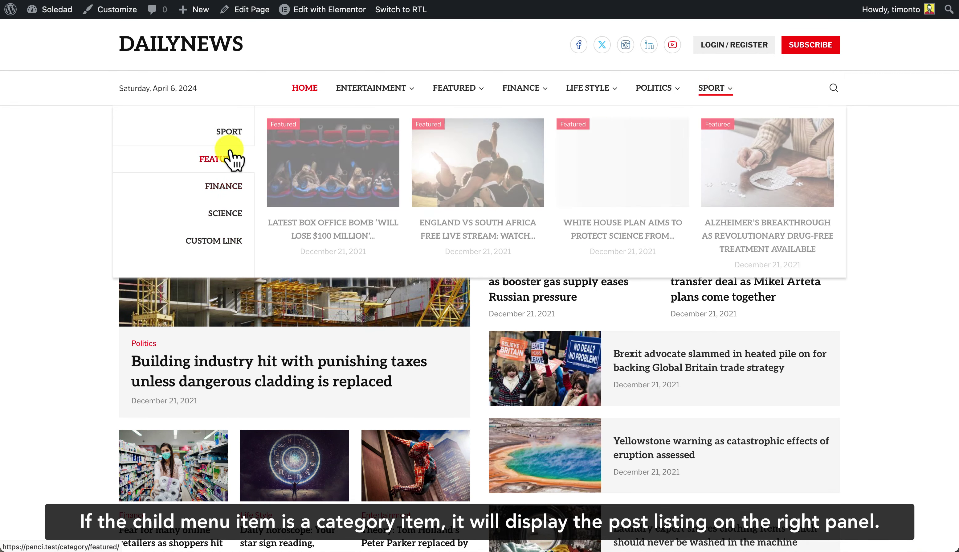
mouse_move(232, 166)
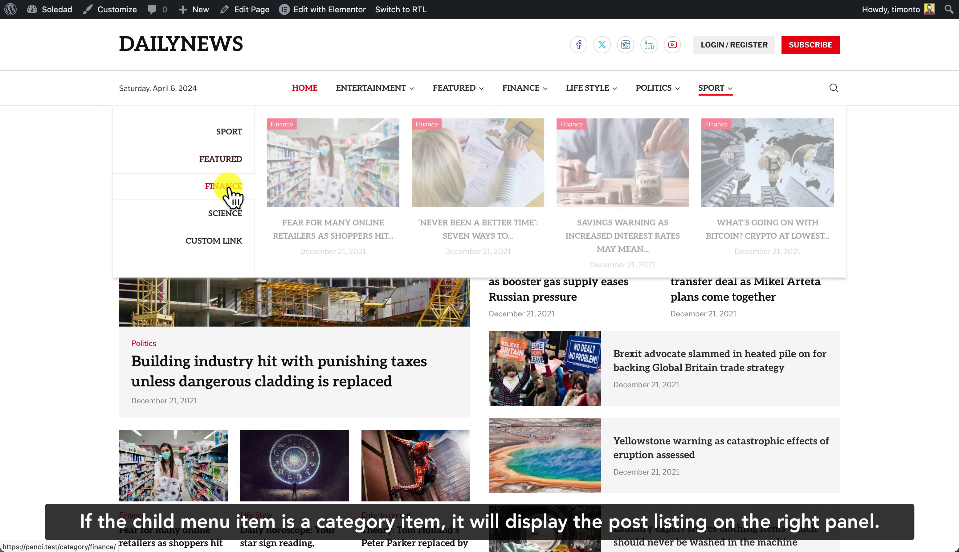